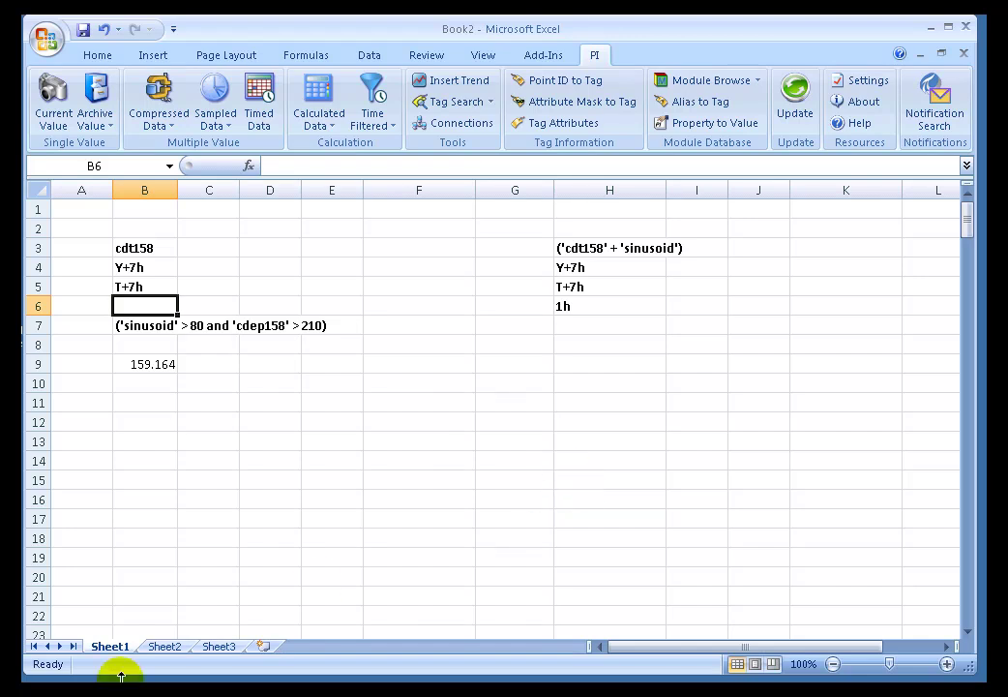
Step: Switch to the blank Sheet2 and select cell B3
left_click(164, 646)
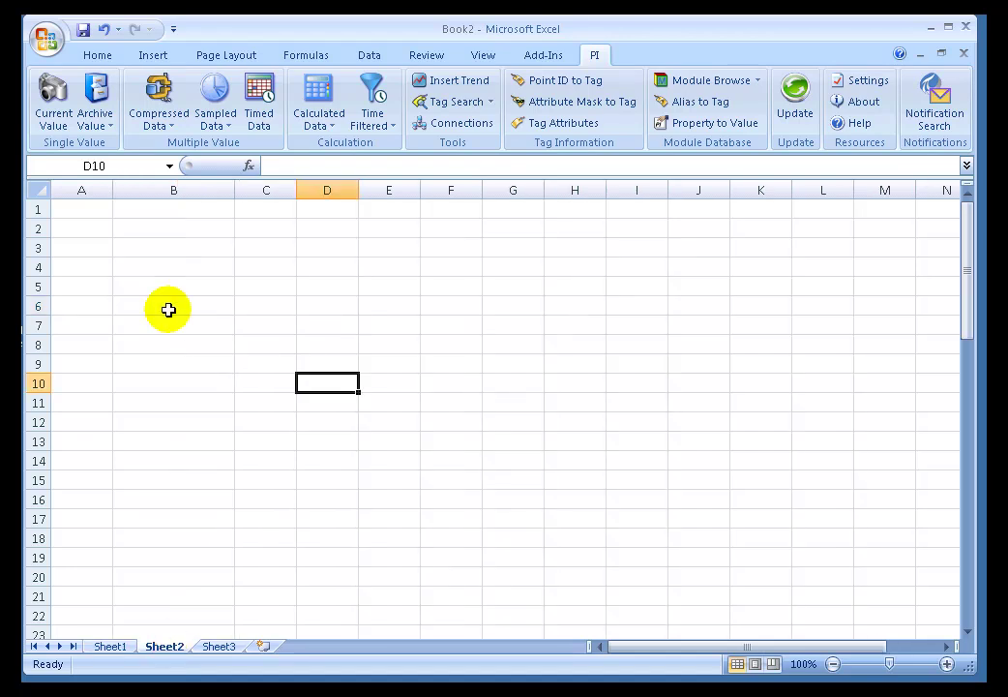
left_click(145, 246)
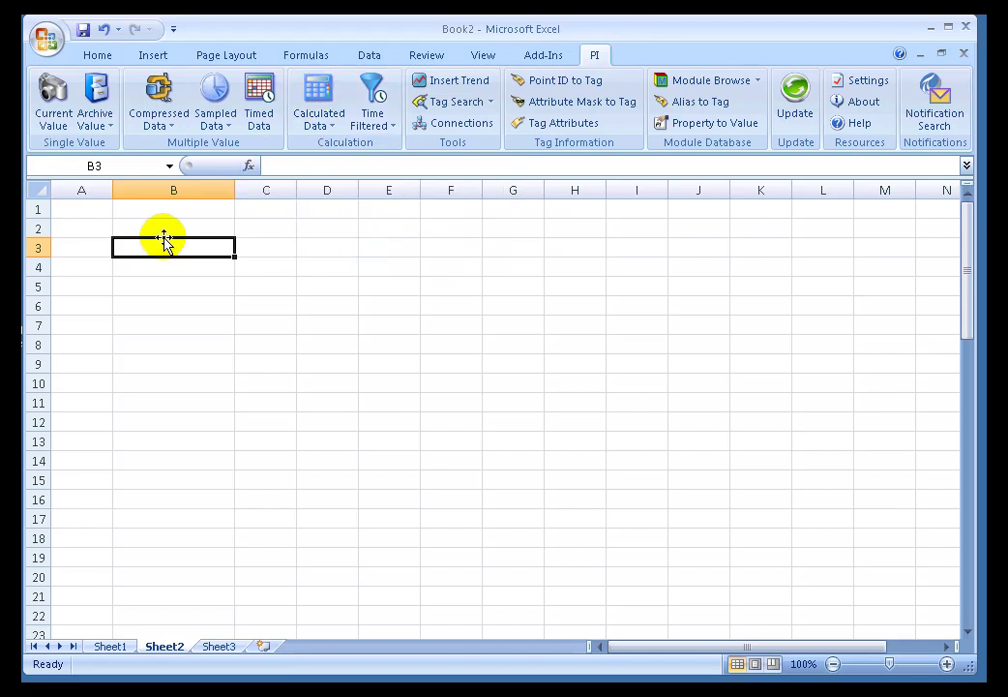
Step: Enter cdt158, *-15d, *, 1d and 100 down cells B3 to B7
type("cdt158")
key("Return")
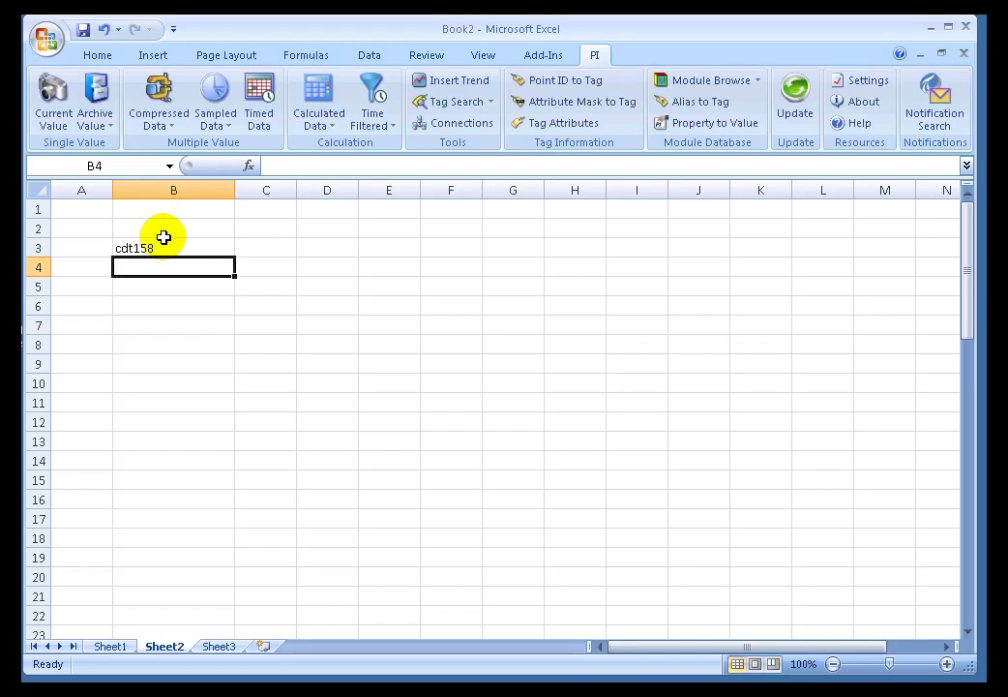
type("*-15d")
key("Return")
type("*")
key("Return")
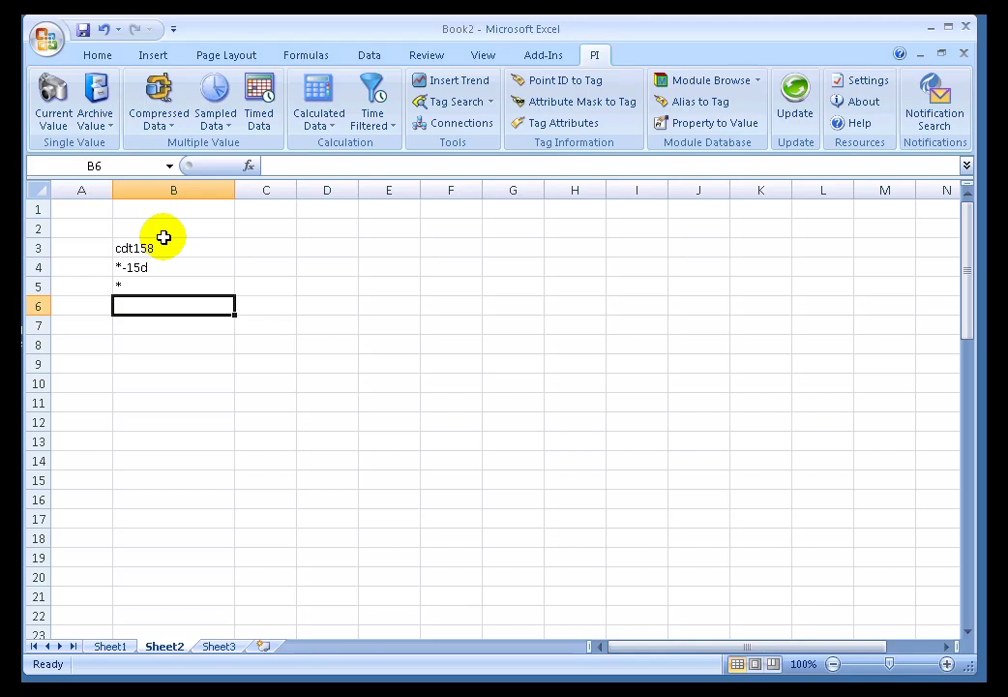
type("1d")
key("Return")
type("100")
key("Return")
key("Return")
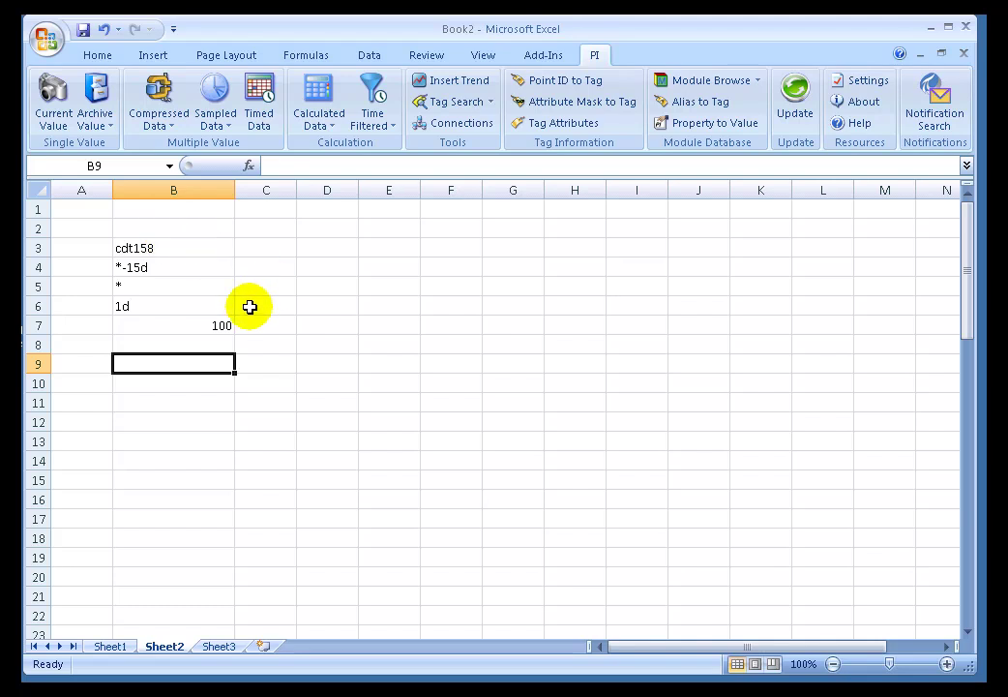
Step: In Calculated Data, link tag, start, end and interval to cells B3 through B6
left_click(316, 100)
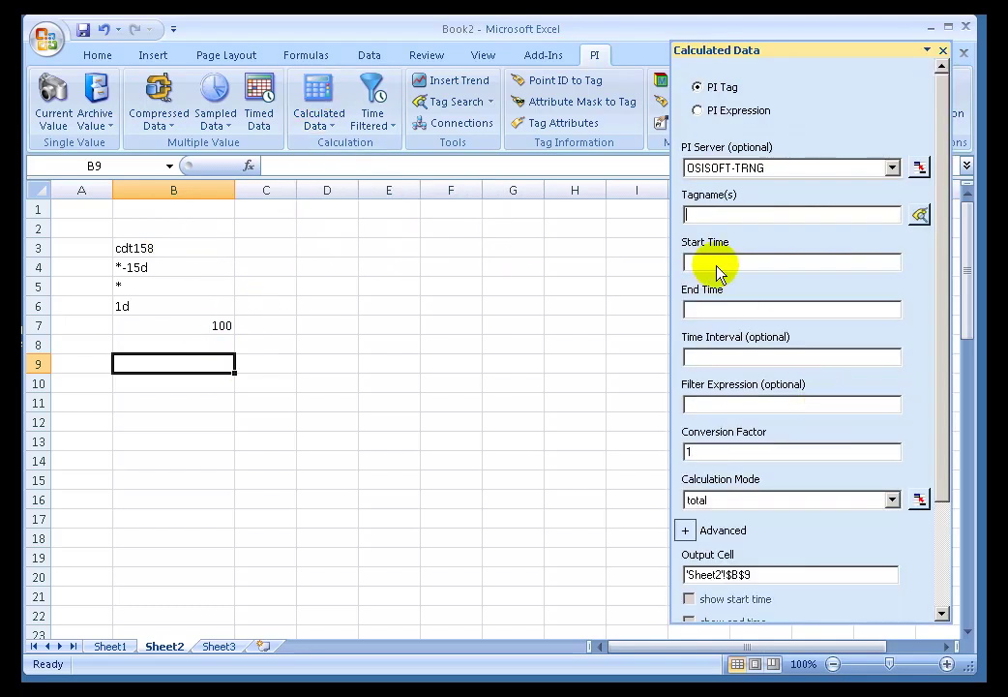
left_click(685, 530)
left_click(944, 533)
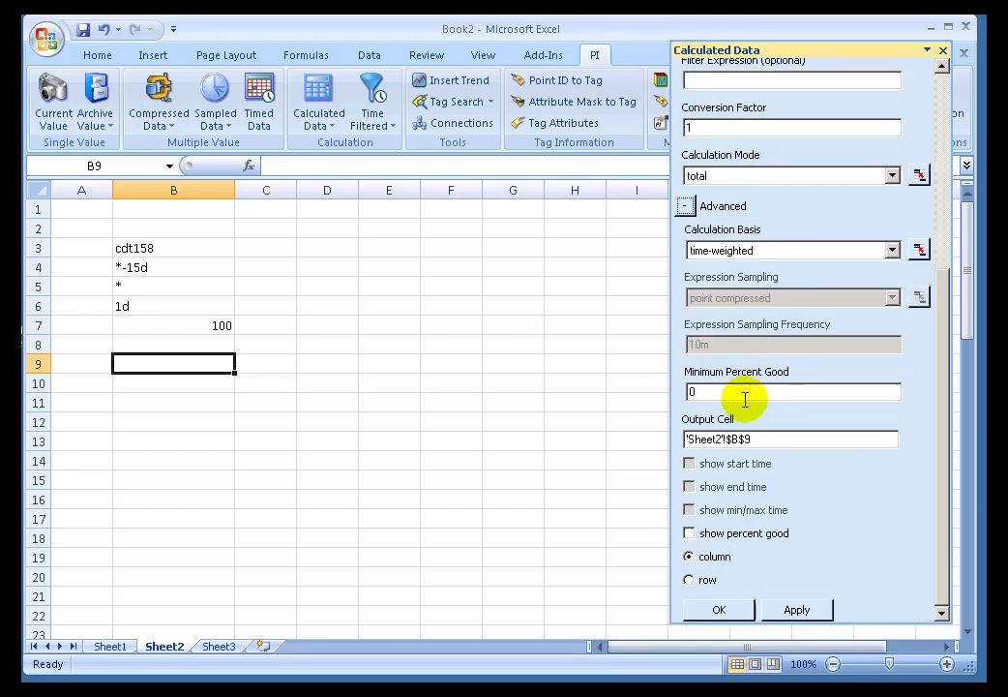
left_click(945, 210)
left_click(698, 213)
left_click(175, 248)
left_click(692, 263)
left_click(162, 268)
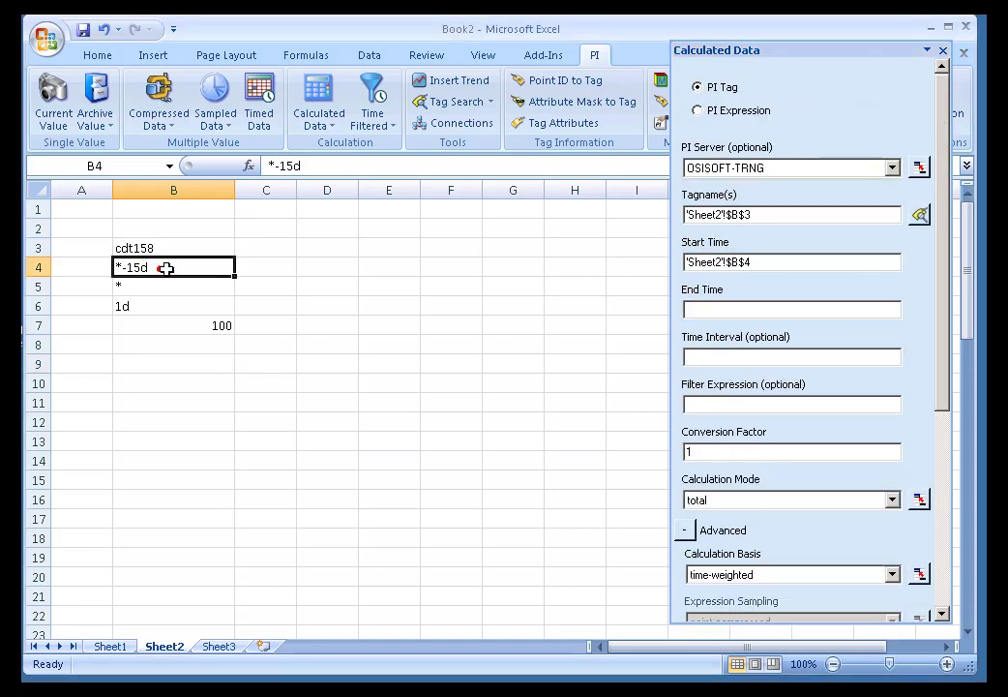
left_click(711, 309)
left_click(135, 286)
left_click(727, 355)
left_click(141, 307)
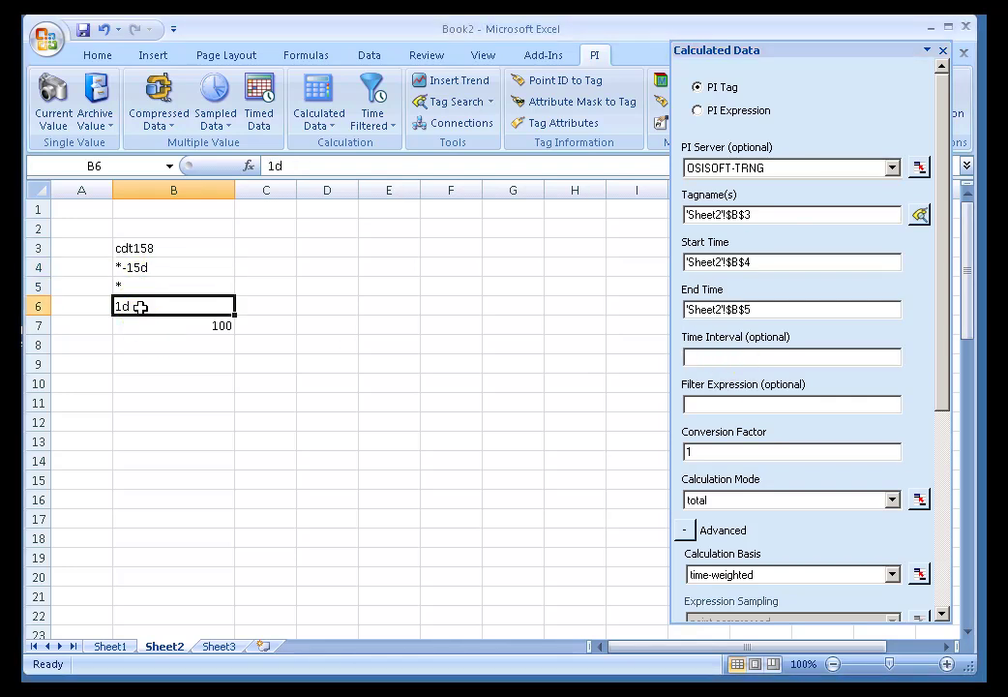
Step: Keep total mode, link Minimum Percent Good to B7, and output daily totals at B9
left_click(891, 500)
left_click(715, 518)
left_click(945, 462)
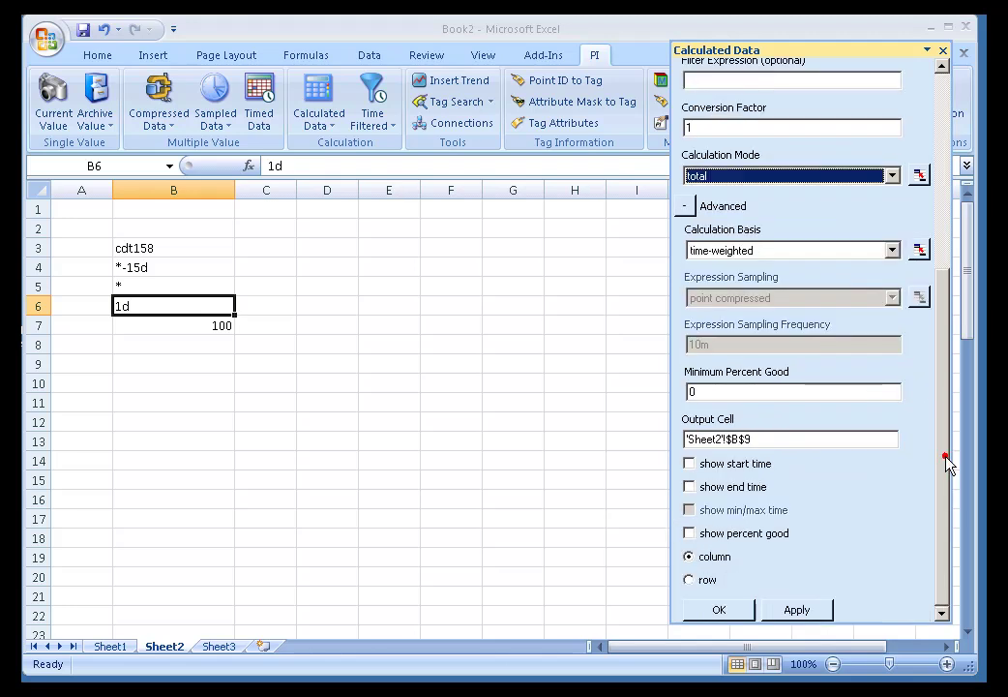
left_click(707, 392)
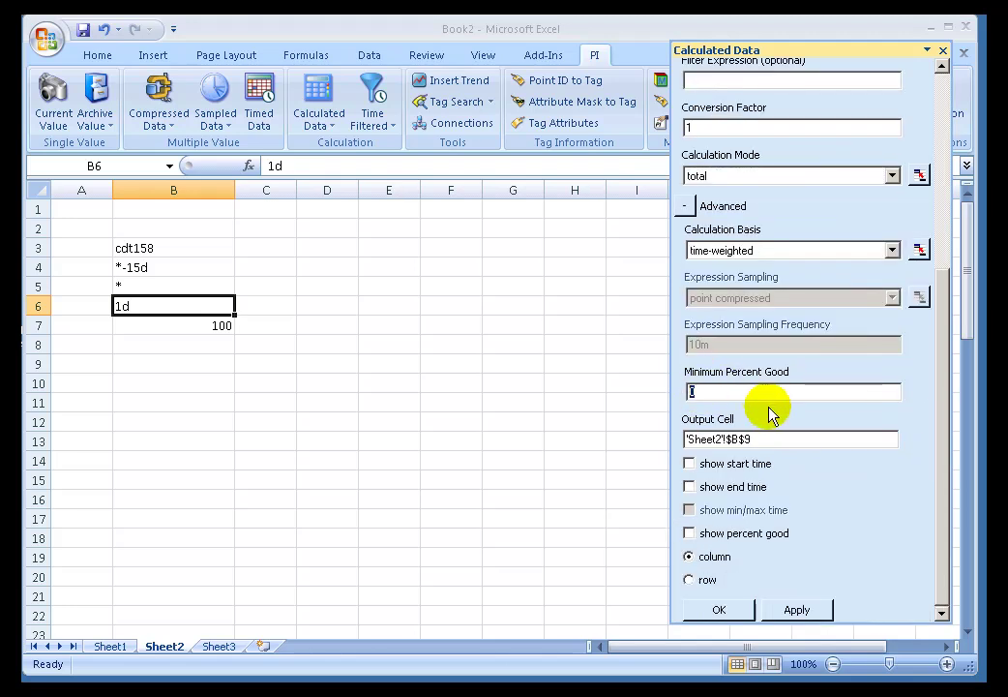
left_click(196, 324)
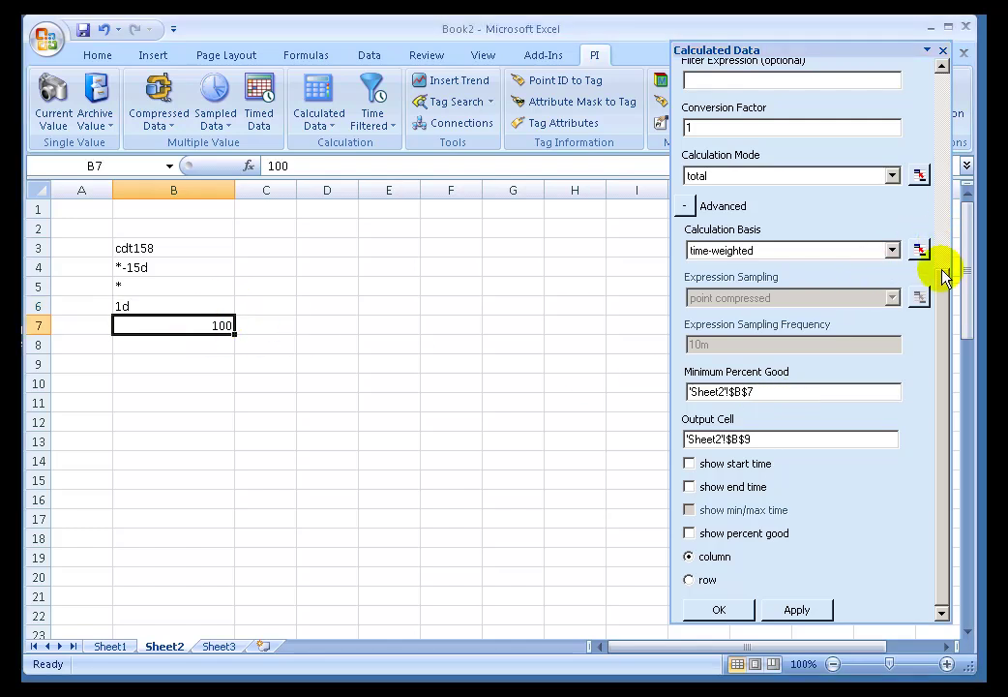
left_click(719, 609)
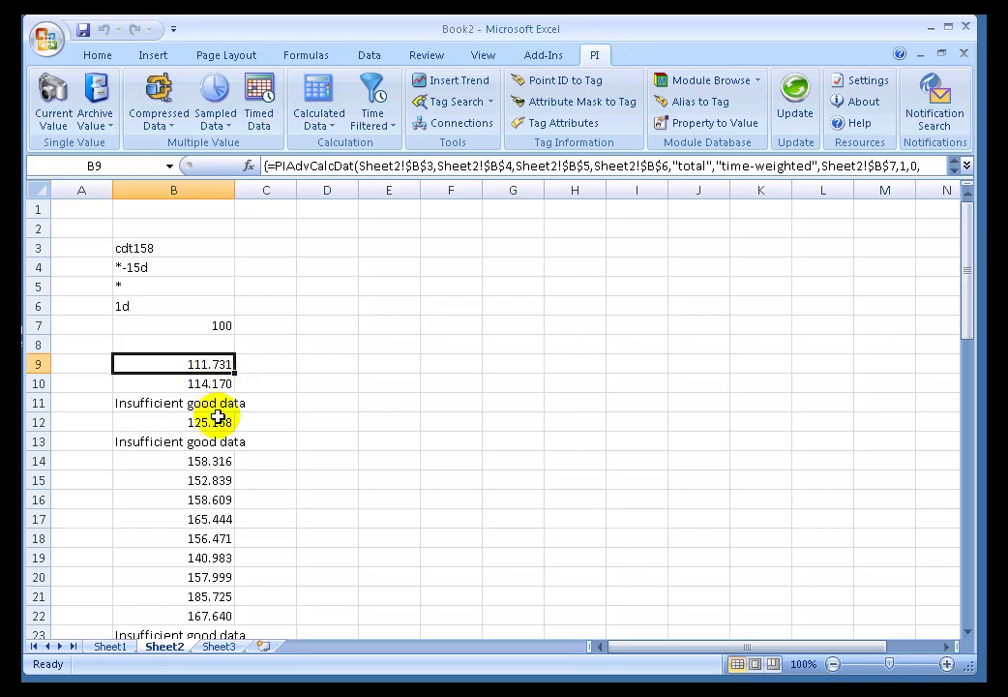
Step: Scroll down and back up through the daily totals in column B
scroll(232, 498, "down", 1)
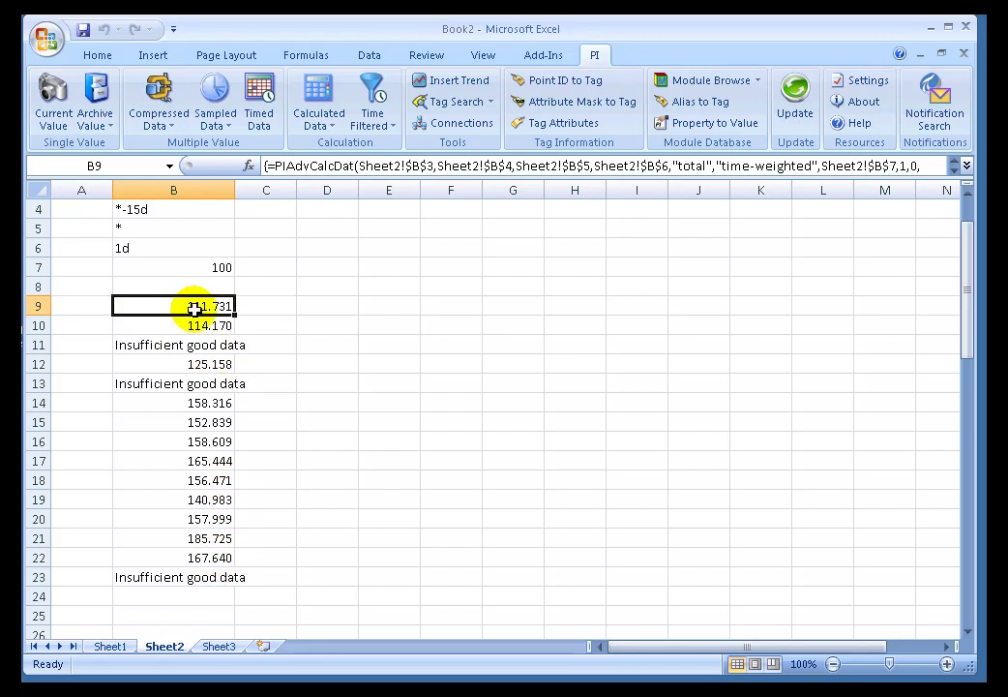
scroll(192, 305, "up", 1)
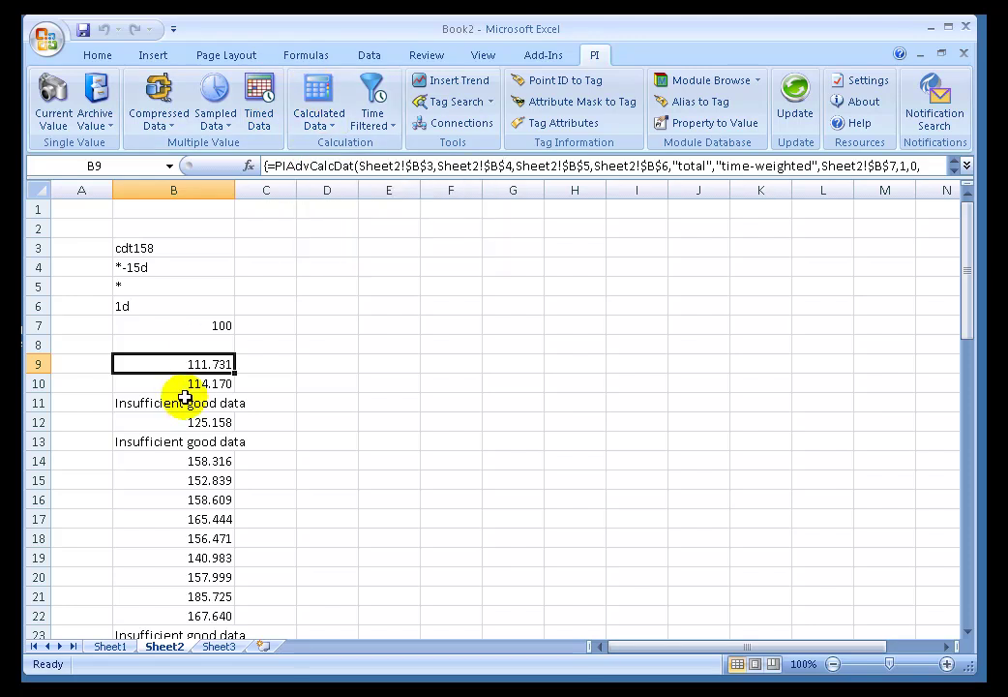
Step: Add start timestamps and percent good to the results, then autofit column C
left_click(324, 103)
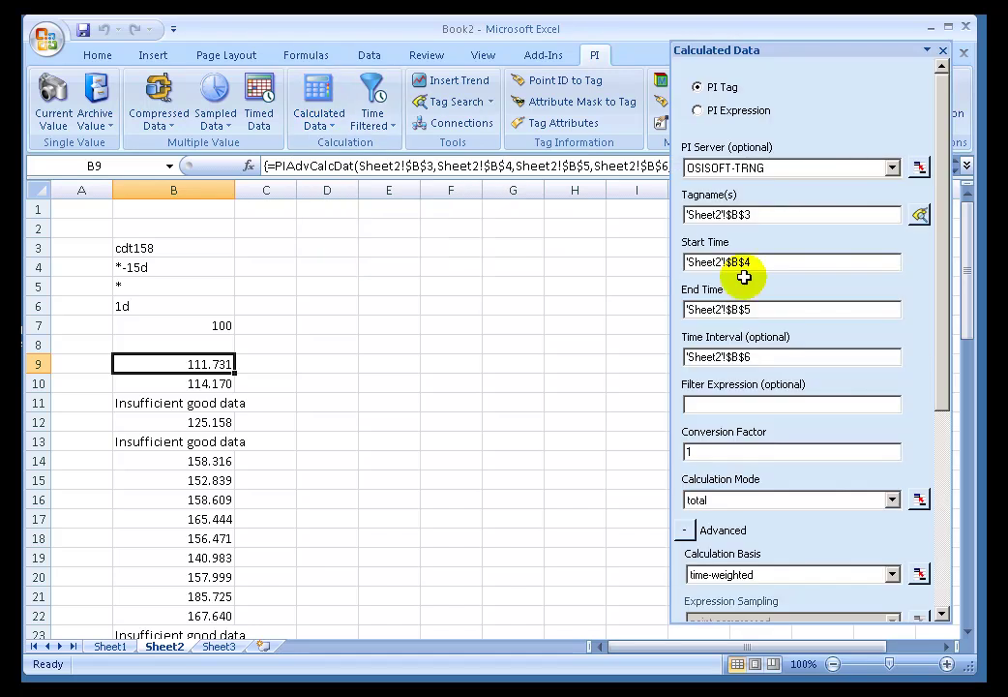
left_click(943, 501)
left_click(689, 466)
left_click(690, 534)
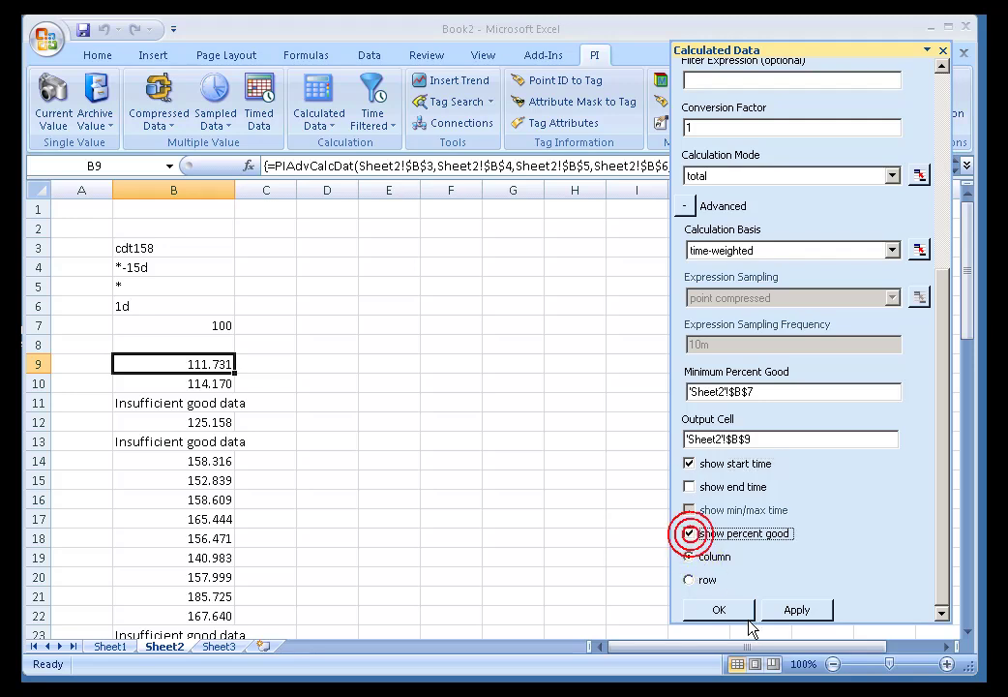
left_click(719, 609)
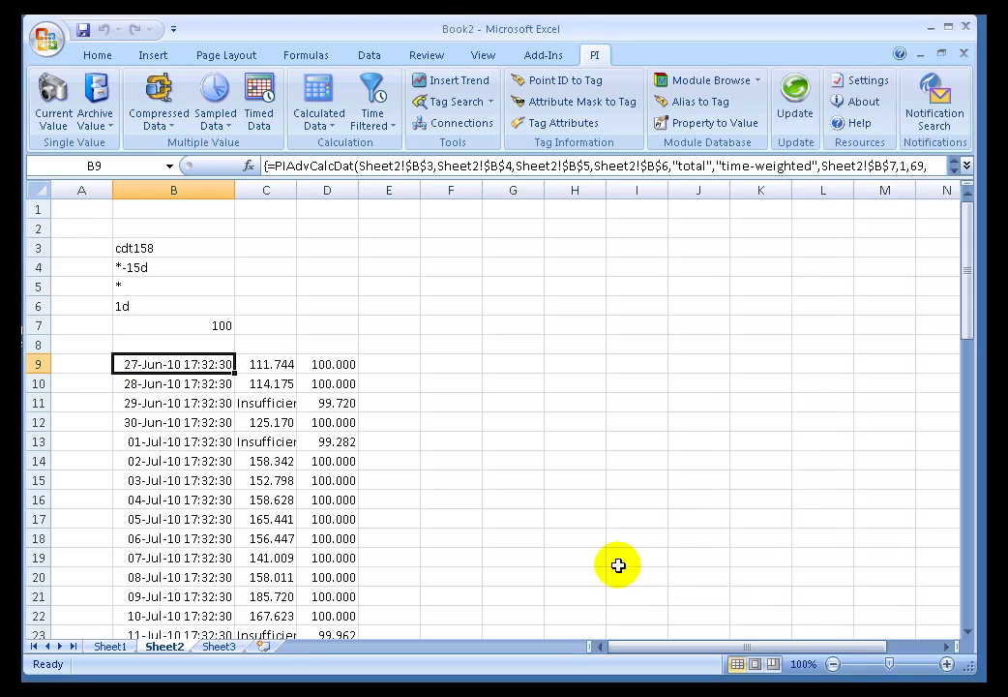
double_click(296, 191)
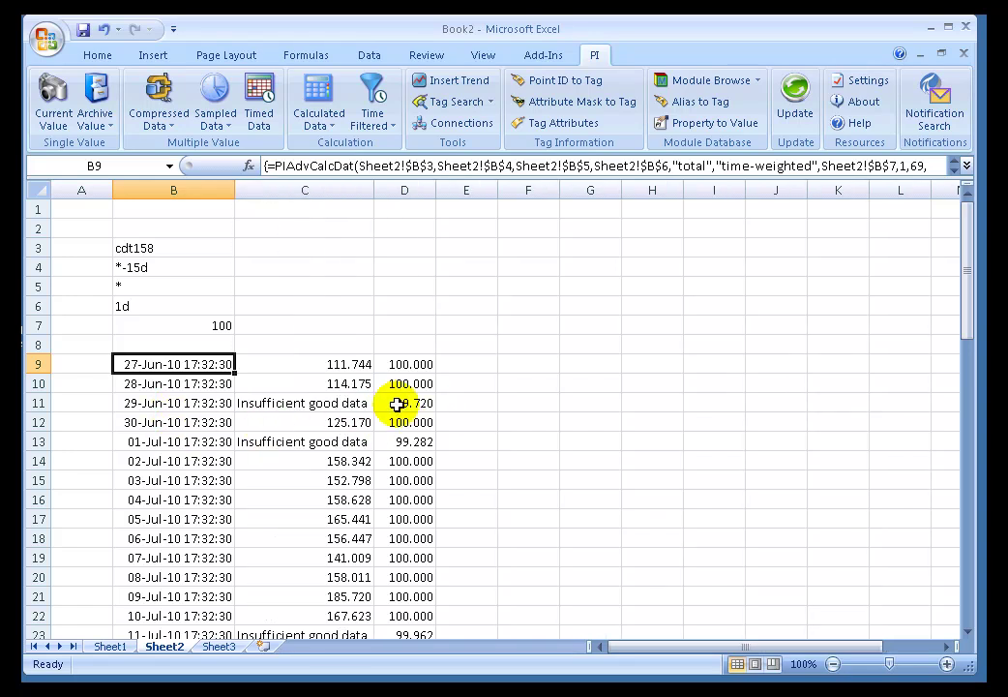
Step: Point out the insufficient-good-data days in B11, B13 and B23
left_click(210, 404)
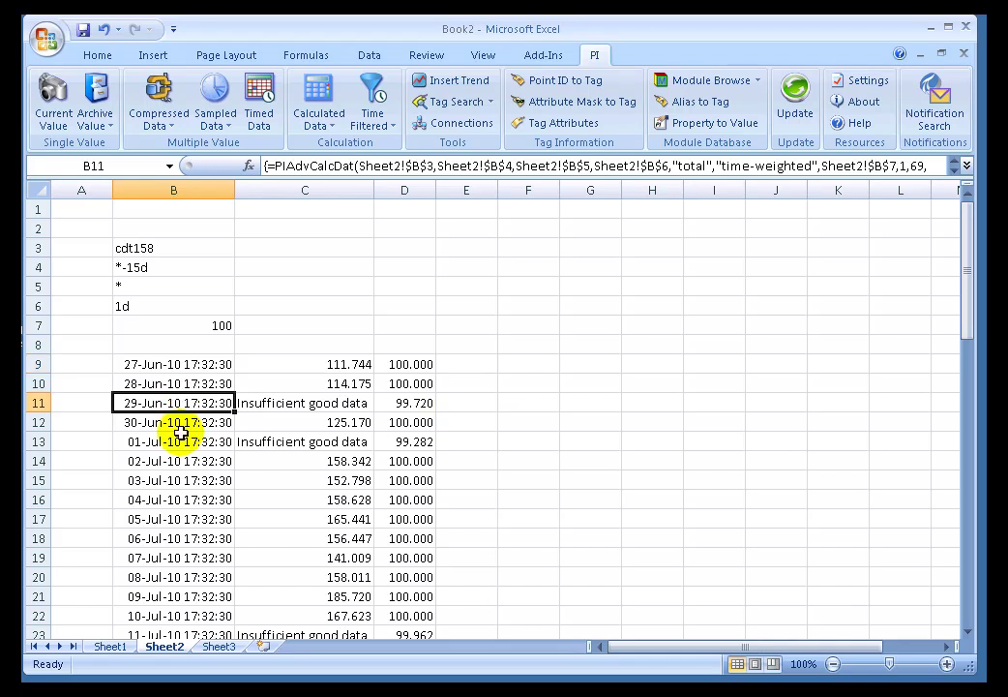
left_click(178, 442)
scroll(239, 490, "down", 3)
left_click(184, 463)
scroll(277, 502, "up", 3)
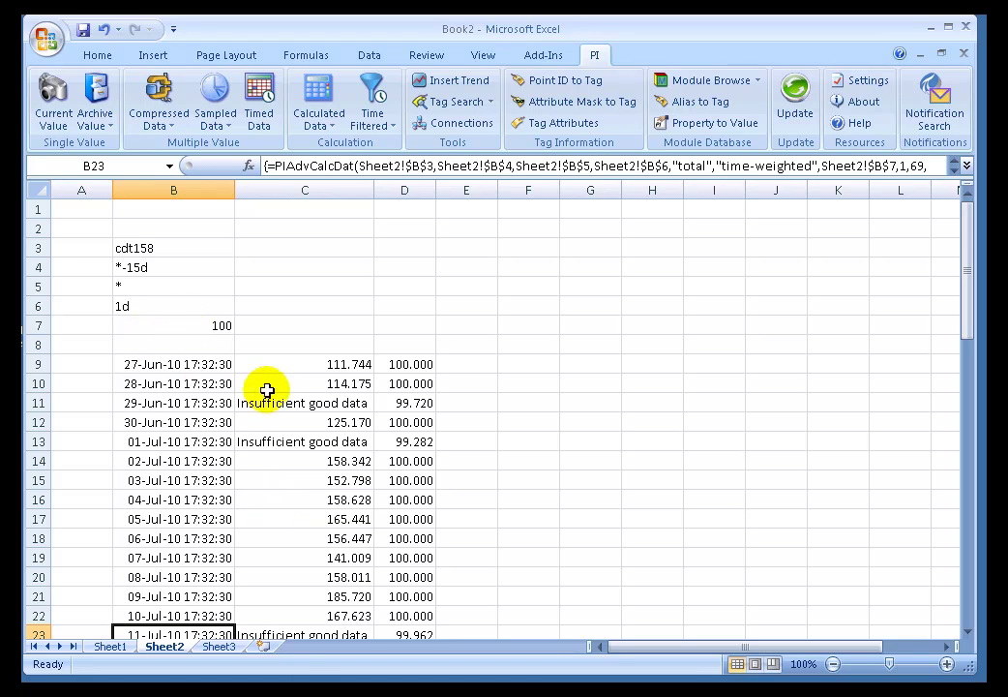
Step: Return to Sheet1 and inspect the filter expression in B7 and the expression in H3
left_click(108, 646)
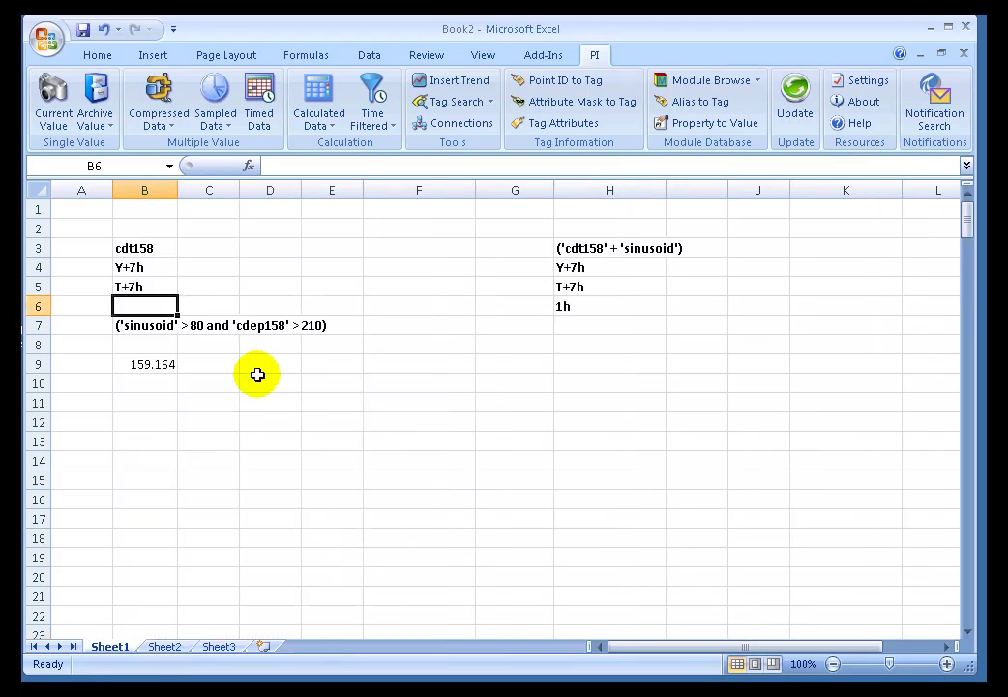
left_click(139, 401)
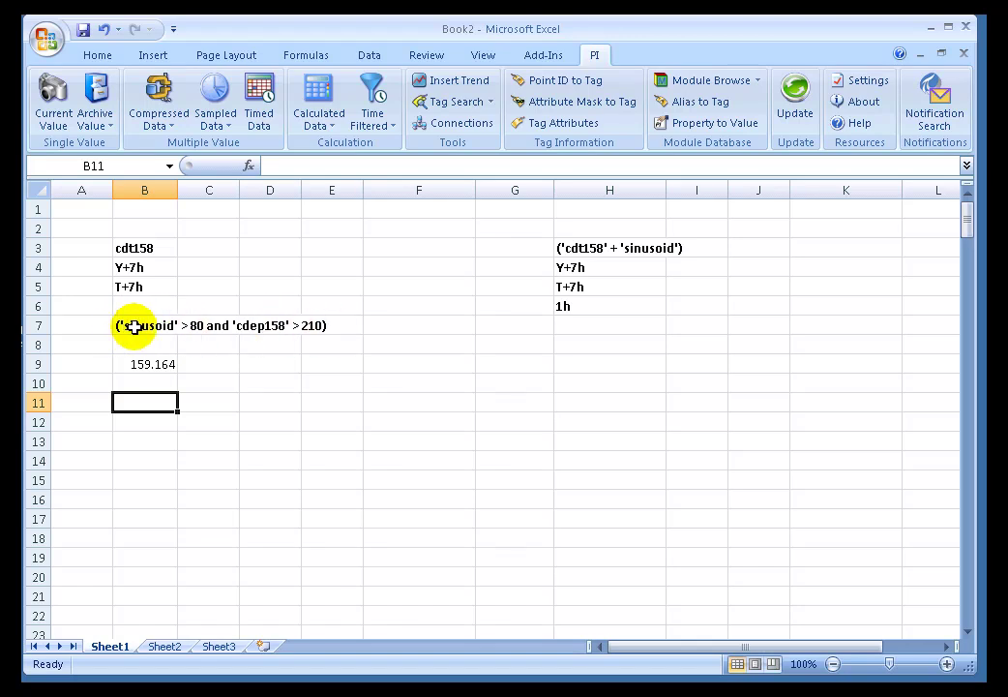
left_click(133, 326)
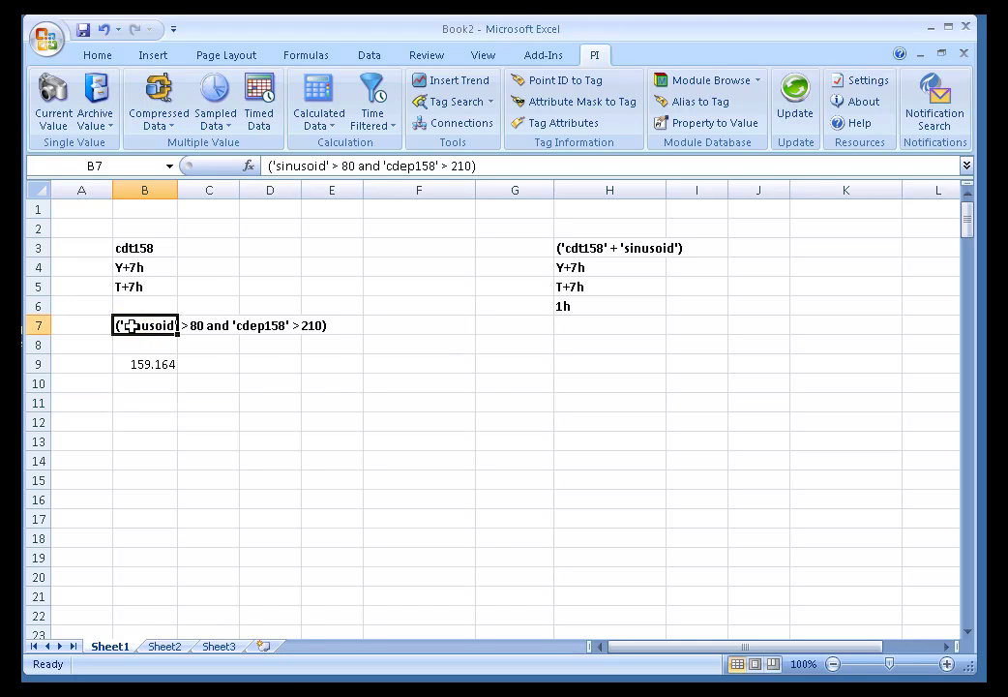
left_click(135, 402)
left_click(594, 254)
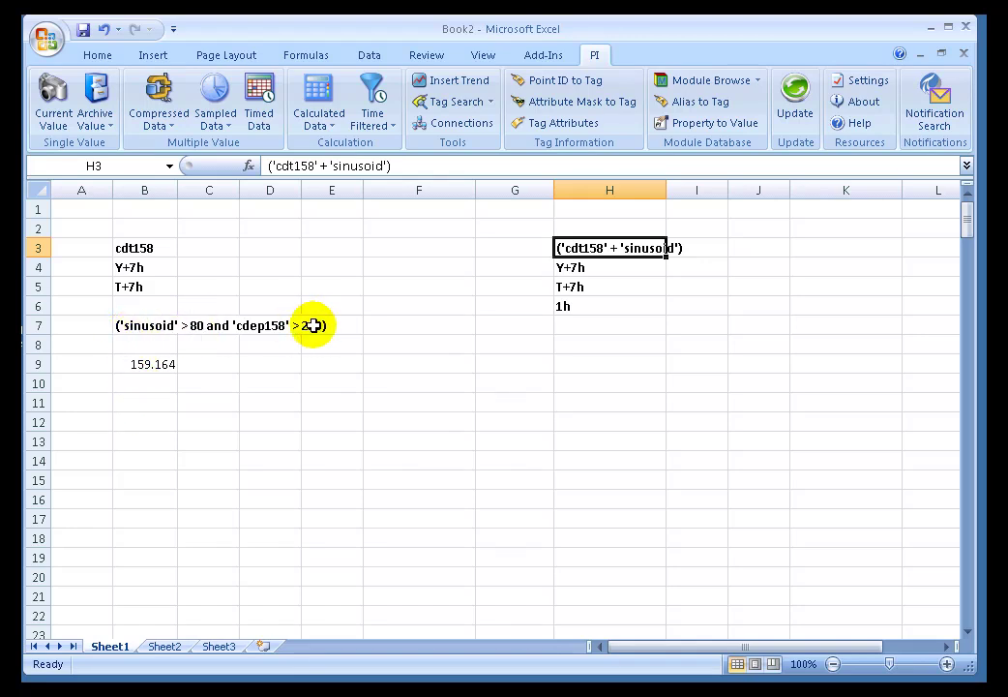
left_click(126, 406)
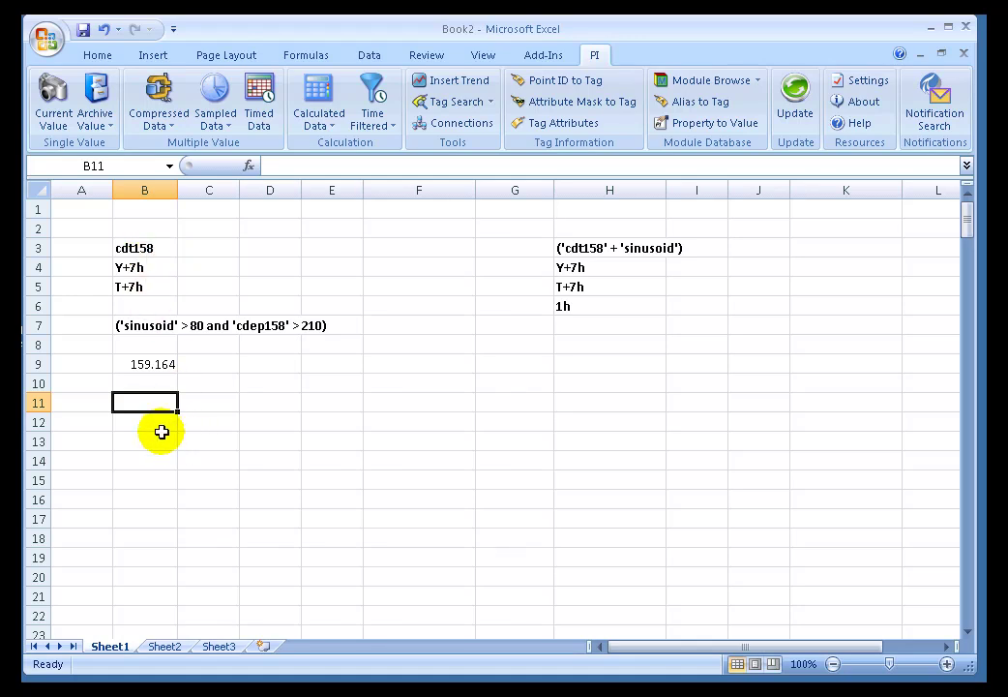
Step: Clear the existing calculation from B9 and reselect it as the output cell
left_click(143, 363)
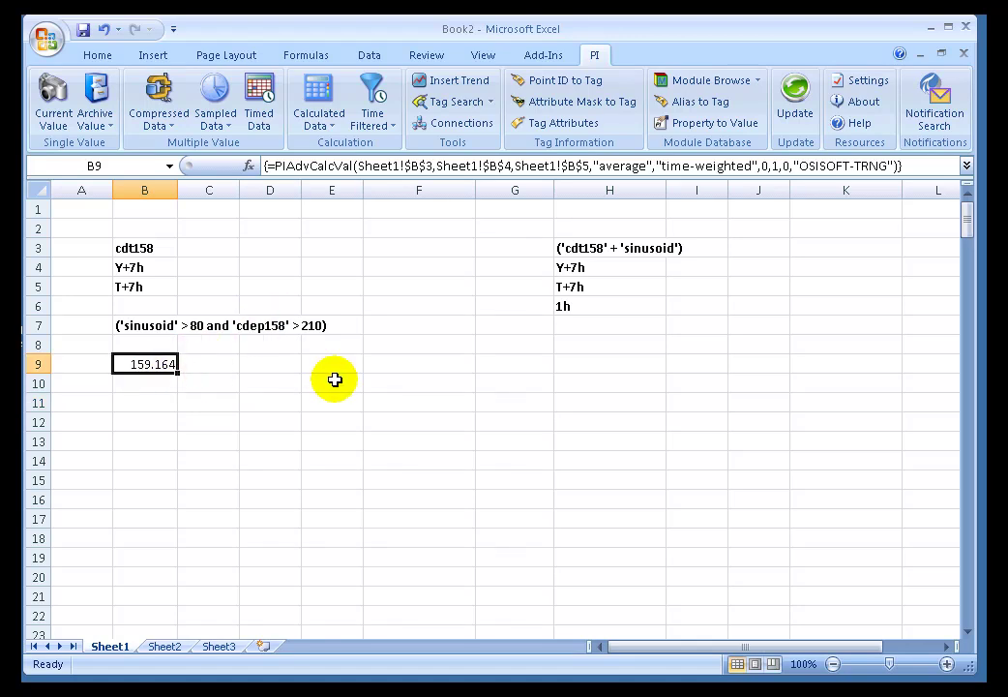
key("Delete")
left_click(148, 377)
left_click(147, 370)
Step: Link tag, start time, end time and filter expression to cells B3, B4, B5 and B7
left_click(318, 92)
left_click(153, 248)
left_click(715, 262)
left_click(143, 267)
left_click(716, 308)
left_click(134, 286)
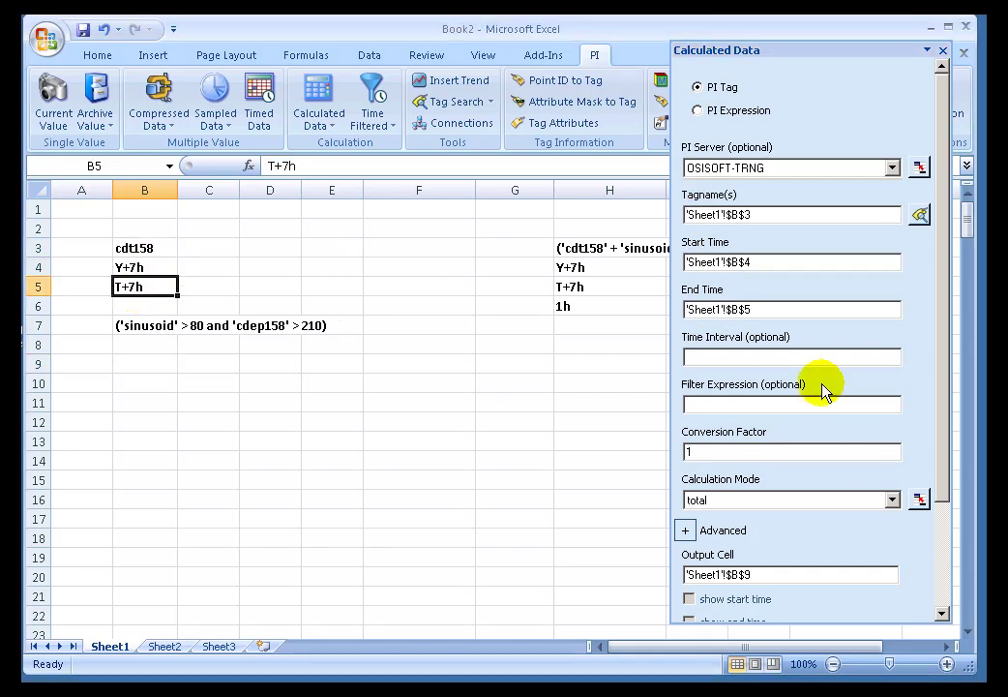
left_click(702, 406)
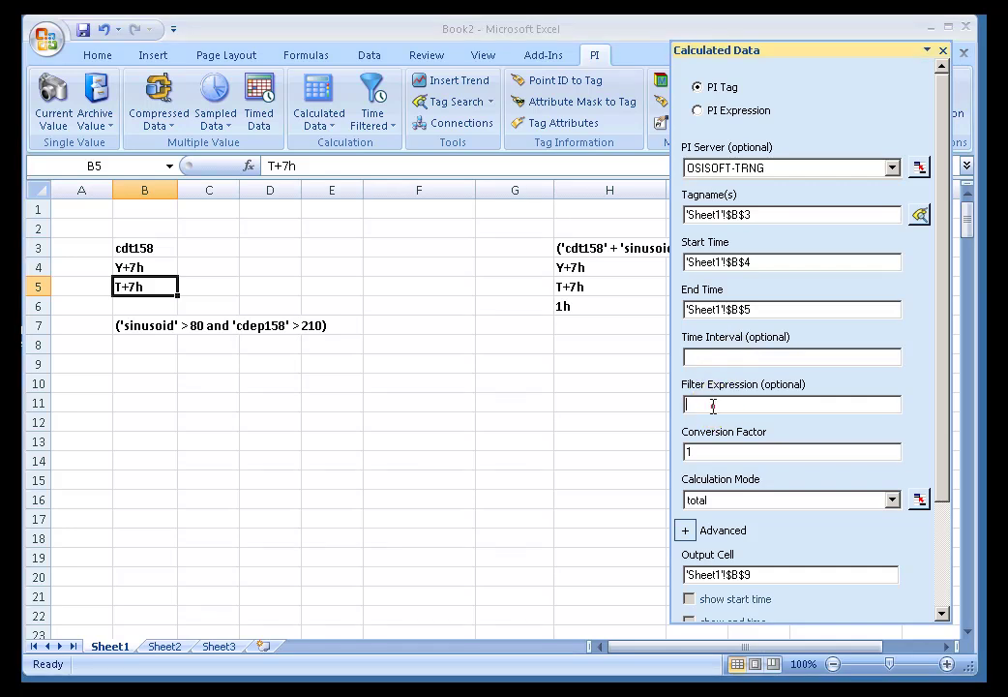
left_click(142, 327)
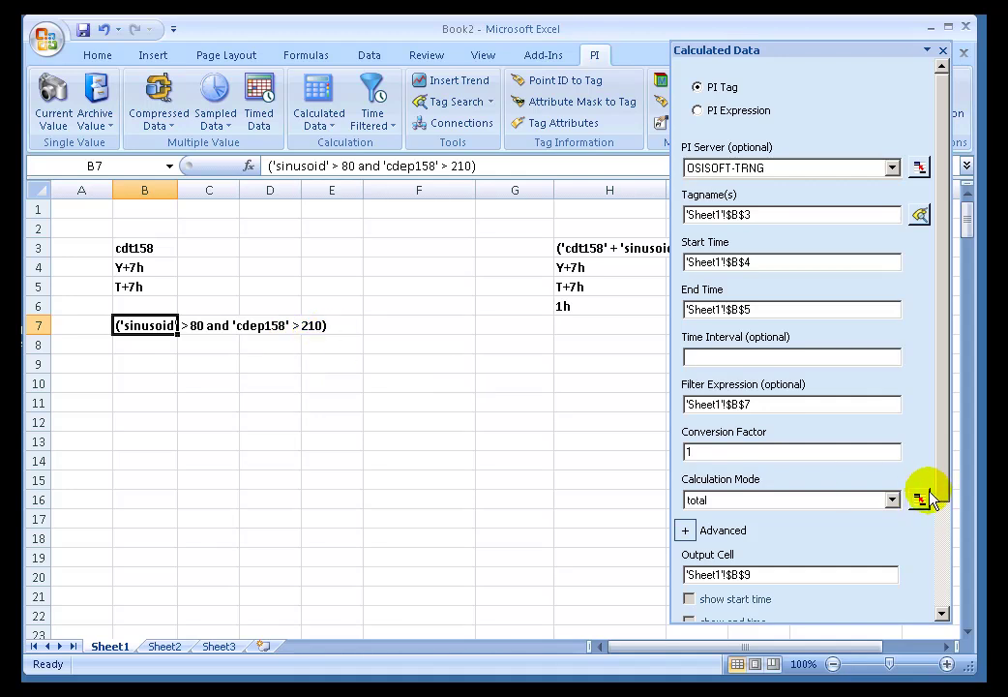
Step: Set the mode to average and apply the filtered calculation, giving 151.745 in B9
left_click(891, 500)
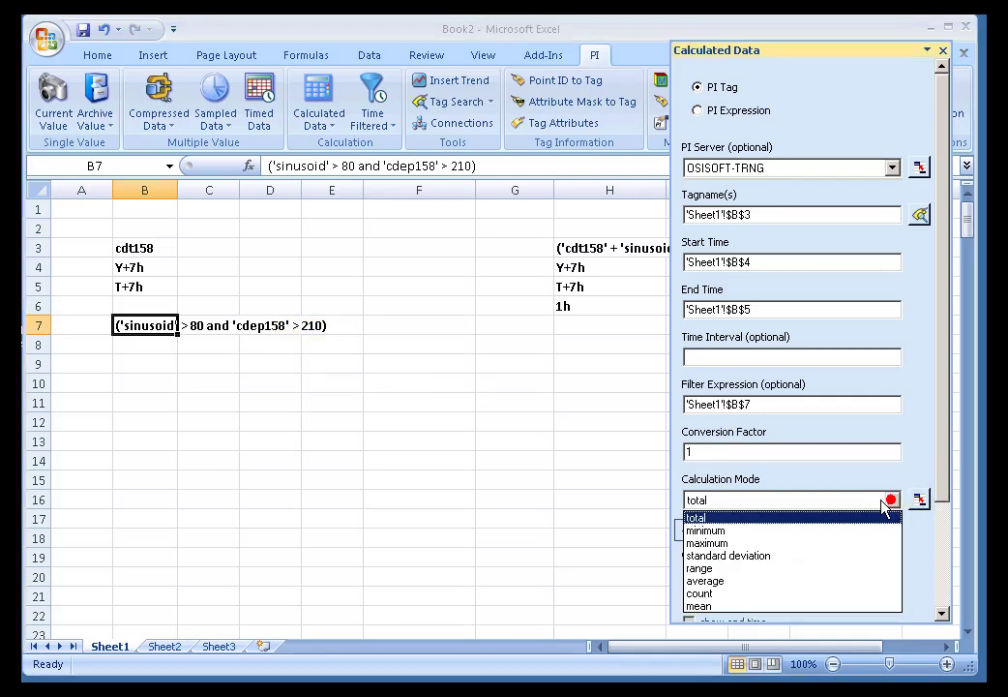
left_click(714, 580)
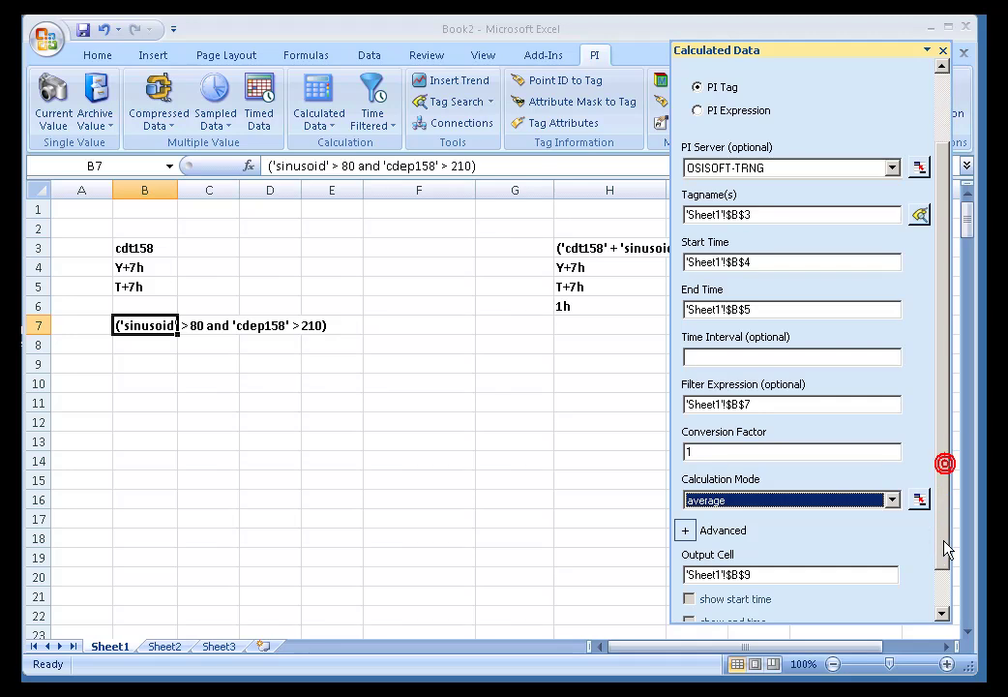
scroll(944, 552, "down", 3)
left_click(684, 423)
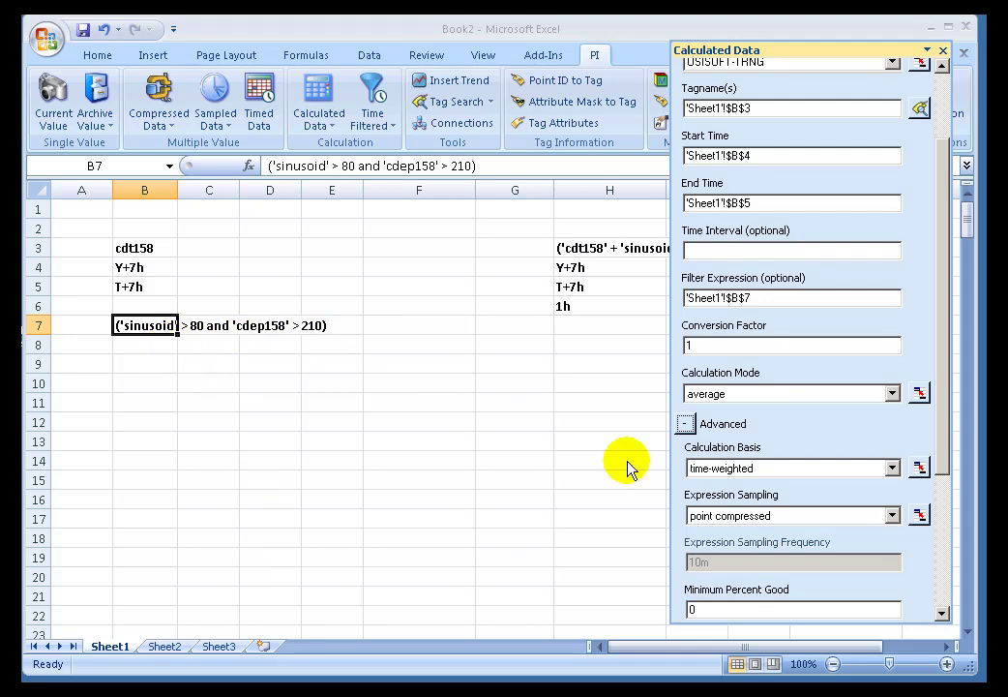
left_click(943, 580)
scroll(940, 535, "down", 1)
left_click(714, 609)
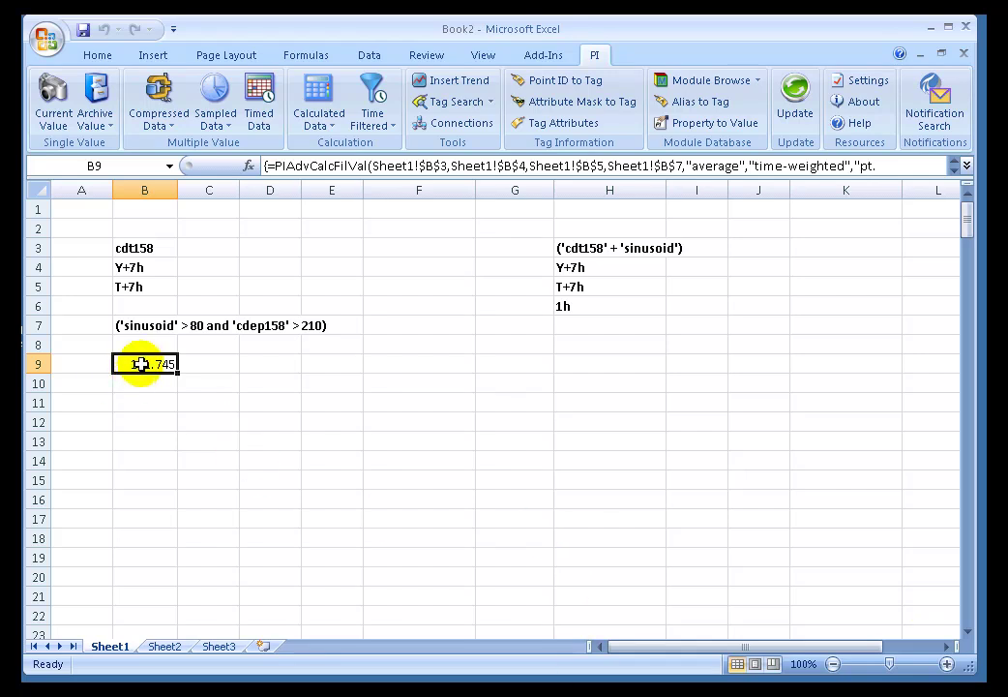
Step: Switch B9's expression sampling to expression compressed, changing the average to 149.916
left_click(319, 99)
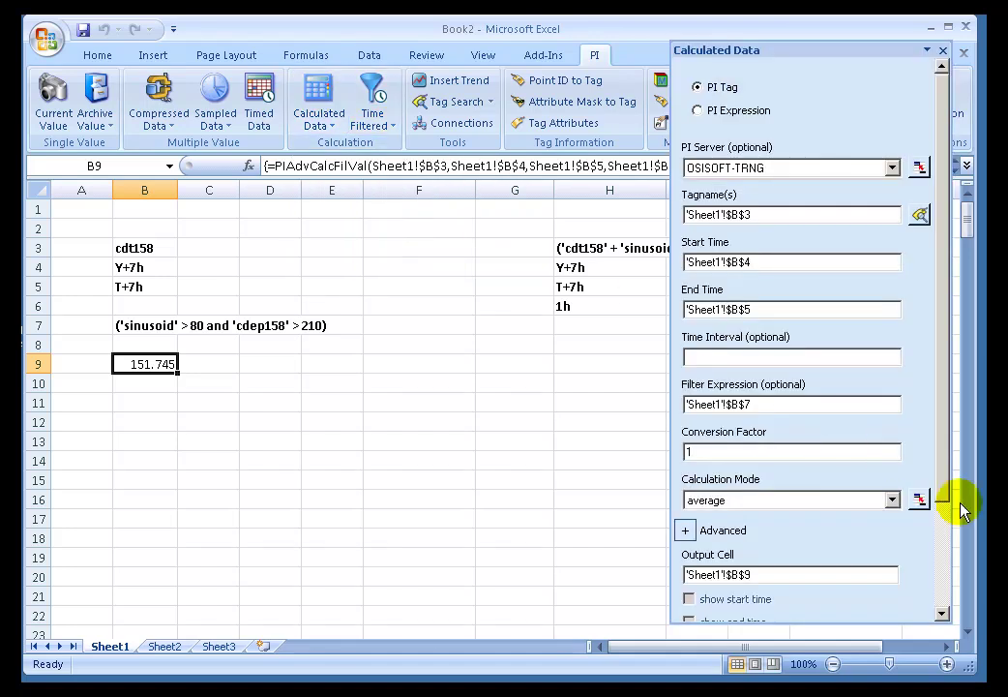
left_click(687, 530)
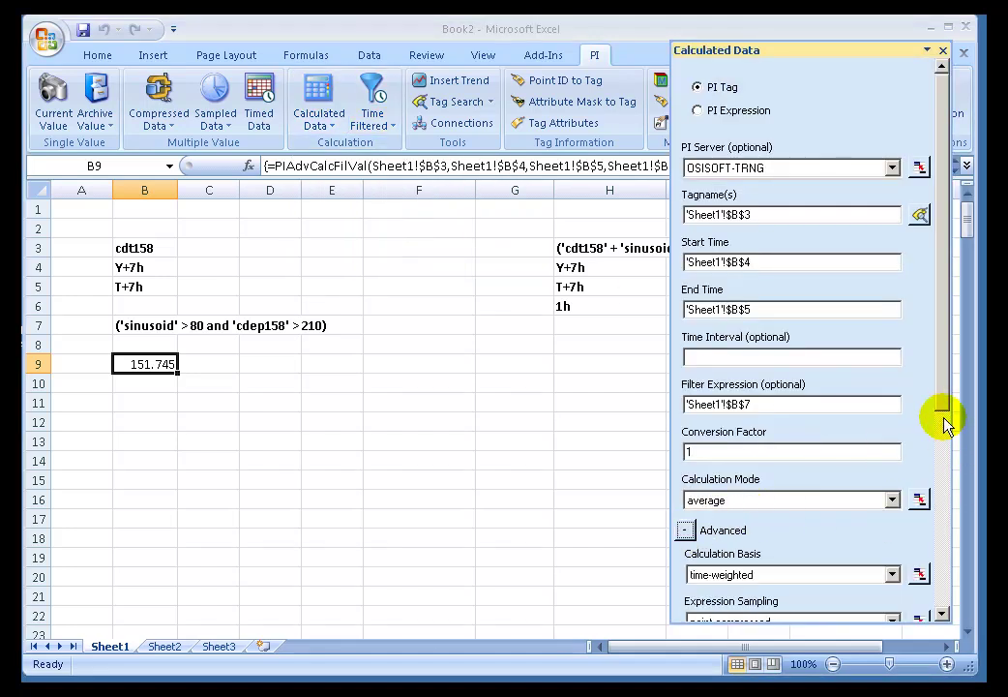
left_click_drag(943, 391, 940, 458)
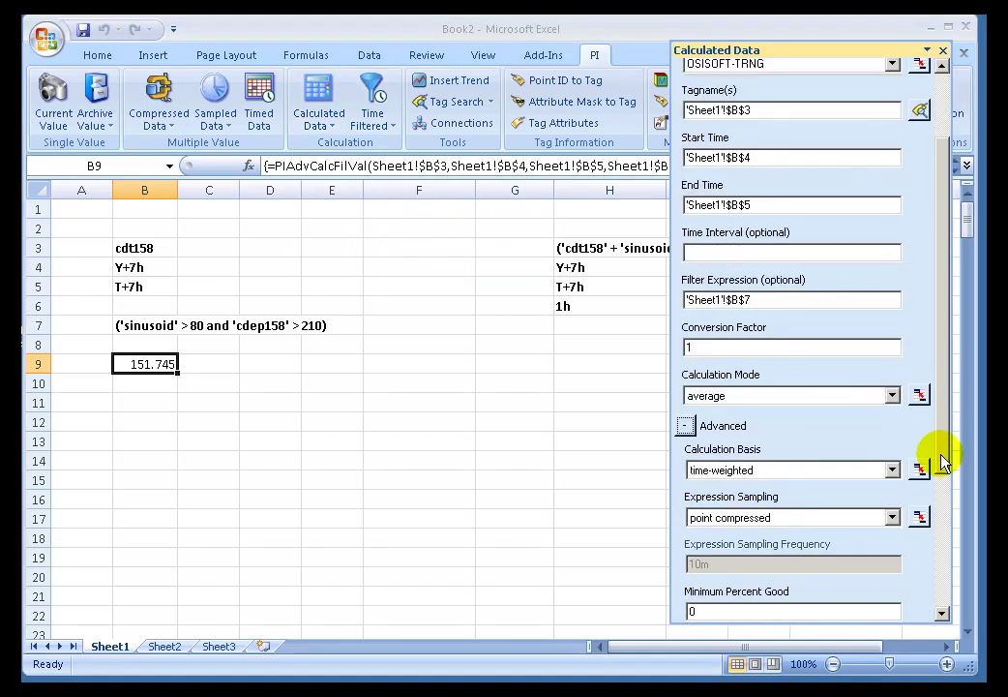
left_click(892, 519)
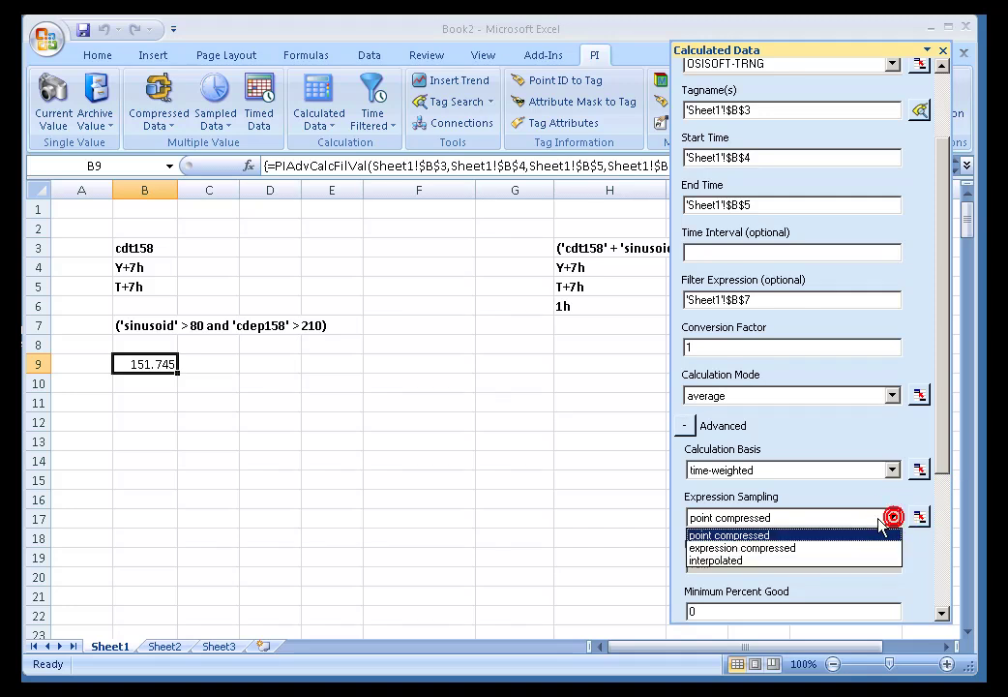
left_click(716, 548)
left_click(942, 595)
left_click(716, 609)
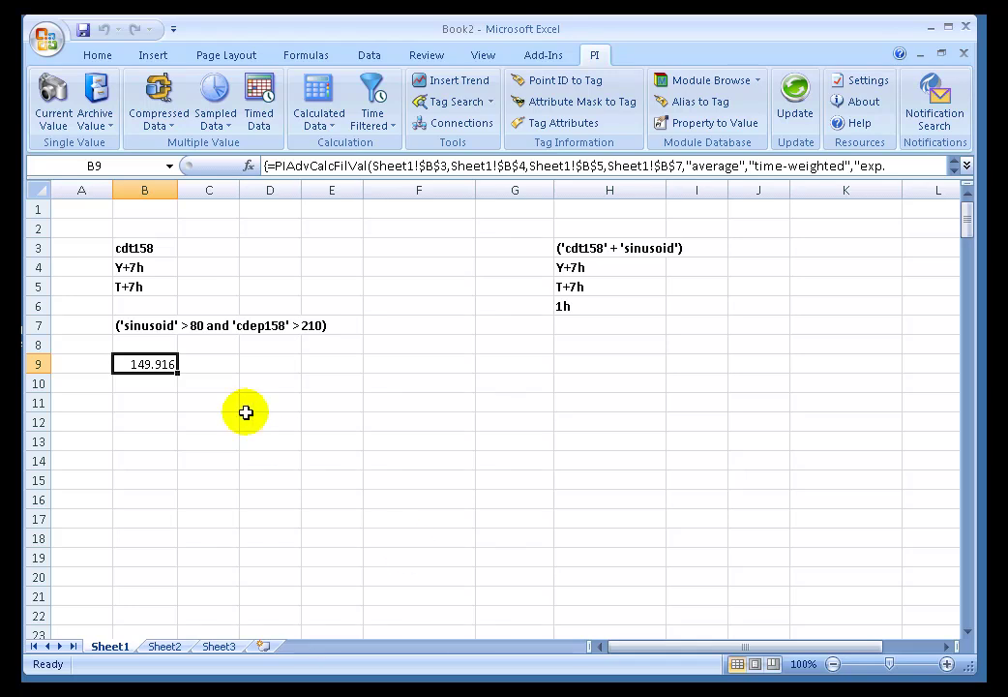
Step: Change B9's expression sampling to interpolated at 10m, updating the average to 151.098
left_click(146, 399)
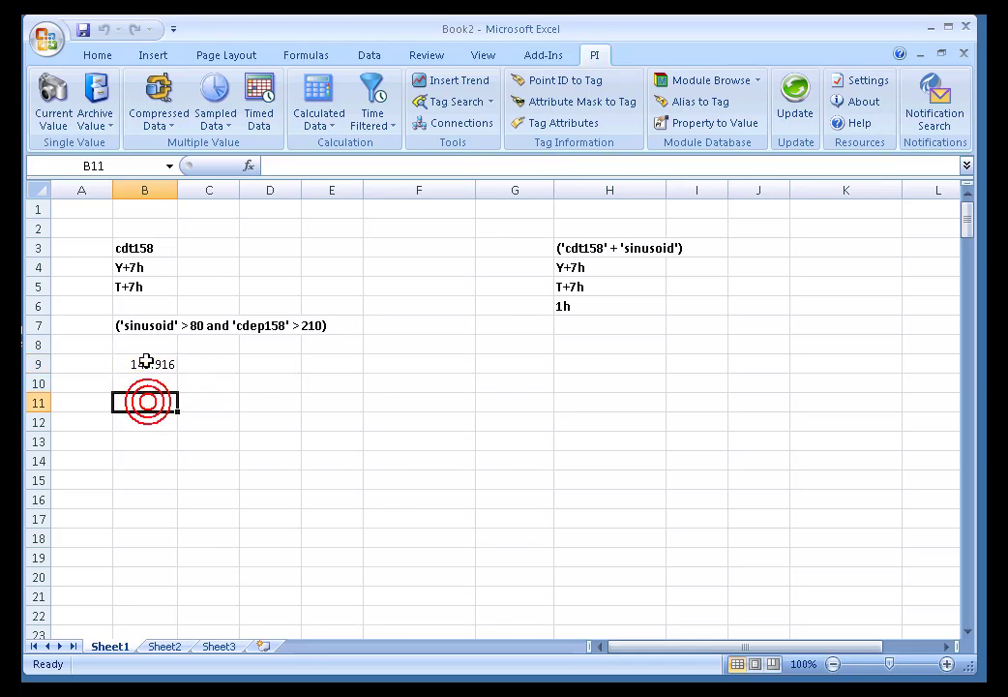
left_click(142, 362)
left_click(317, 108)
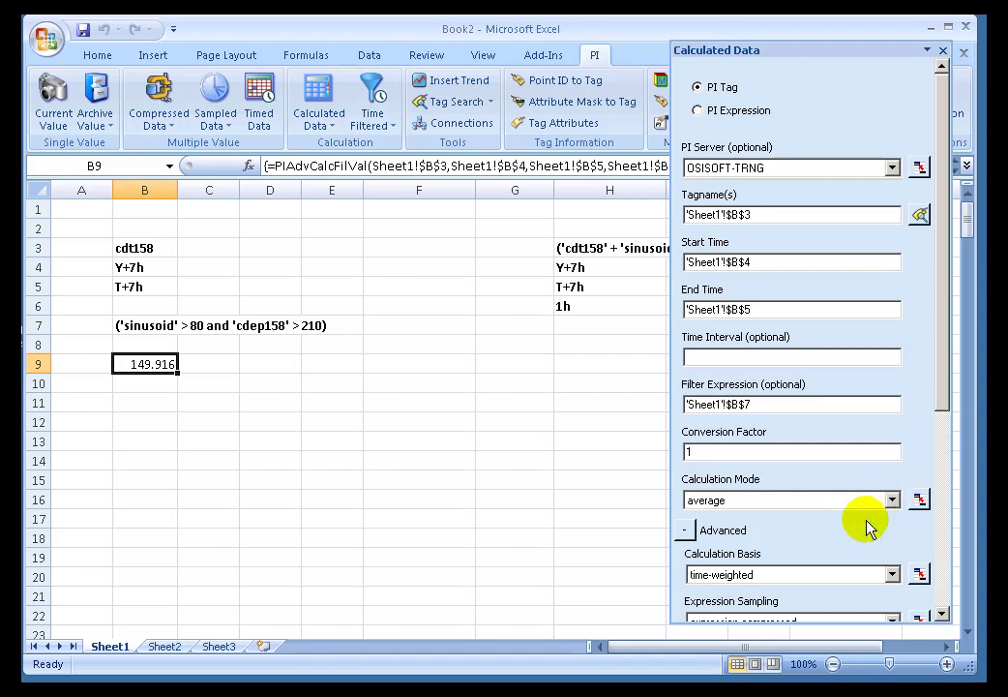
left_click_drag(944, 418, 949, 486)
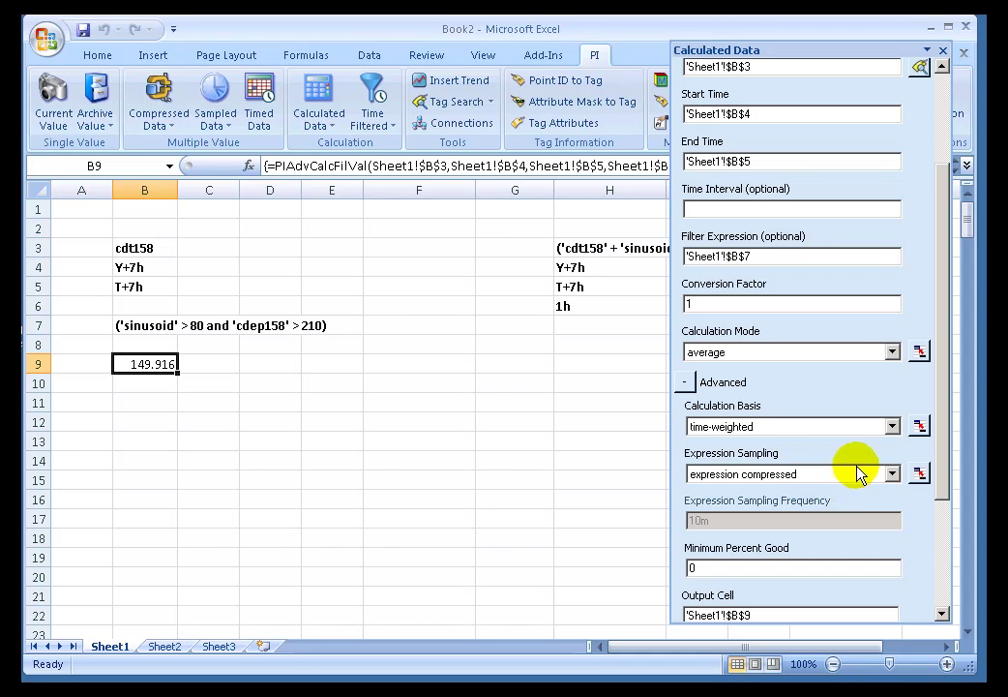
left_click(891, 474)
left_click(738, 526)
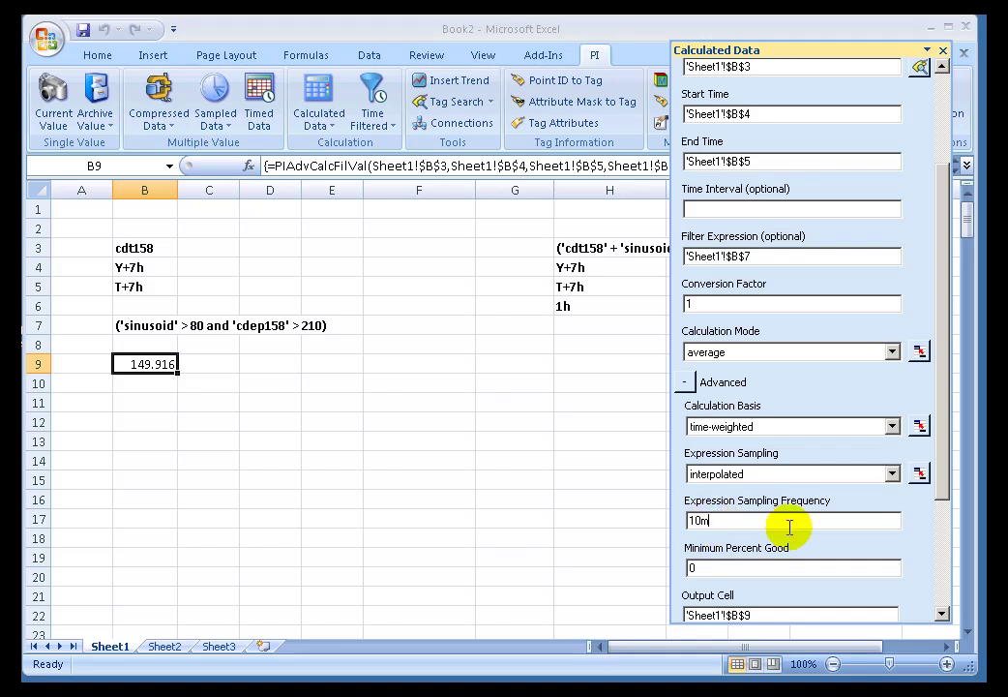
left_click_drag(945, 507, 943, 581)
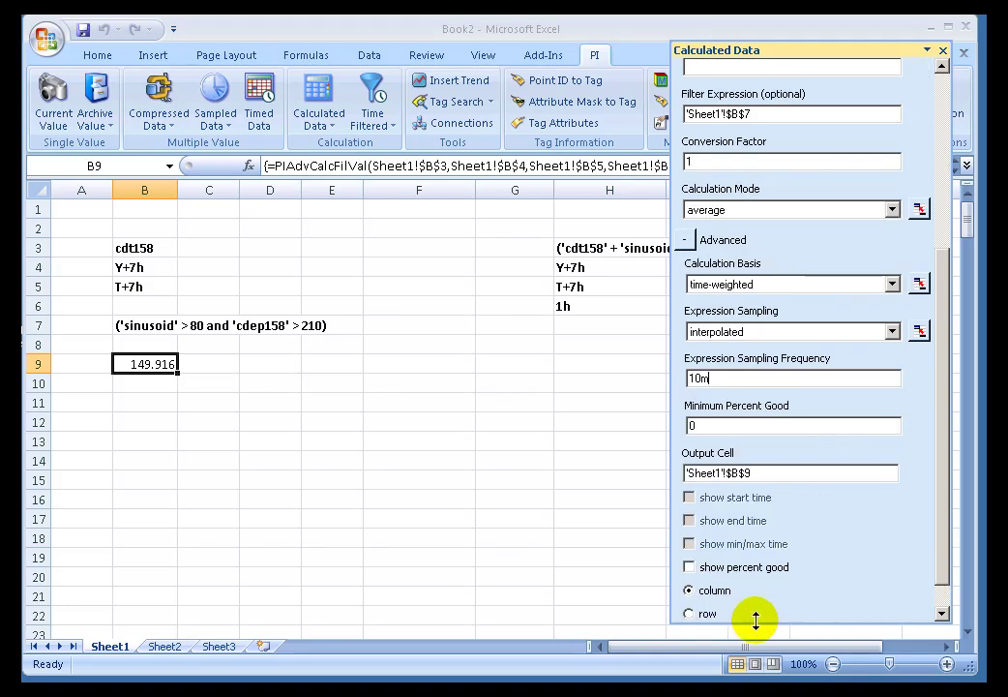
left_click_drag(945, 499, 945, 513)
left_click(718, 608)
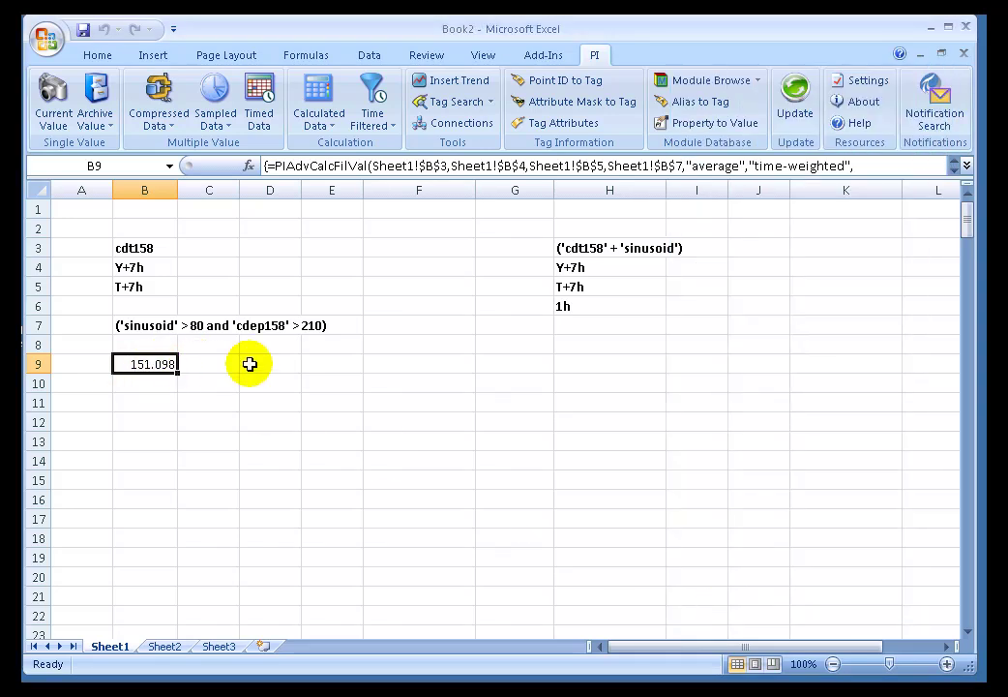
left_click(205, 363)
left_click(139, 361)
left_click(319, 96)
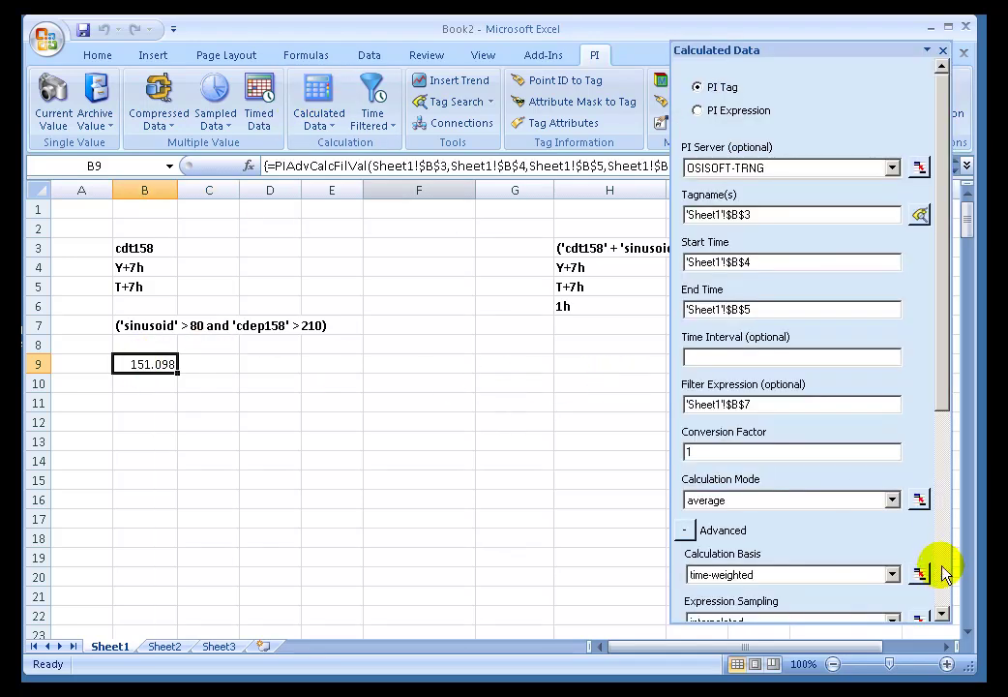
left_click(943, 614)
left_click(944, 615)
left_click(943, 614)
left_click(943, 614)
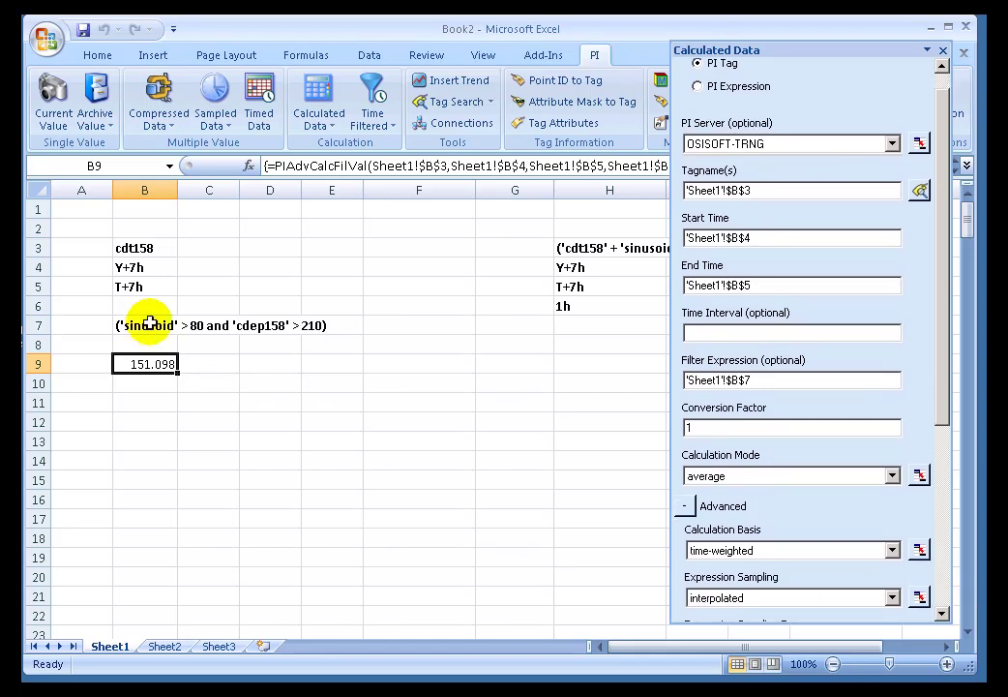
left_click(939, 50)
left_click(591, 254)
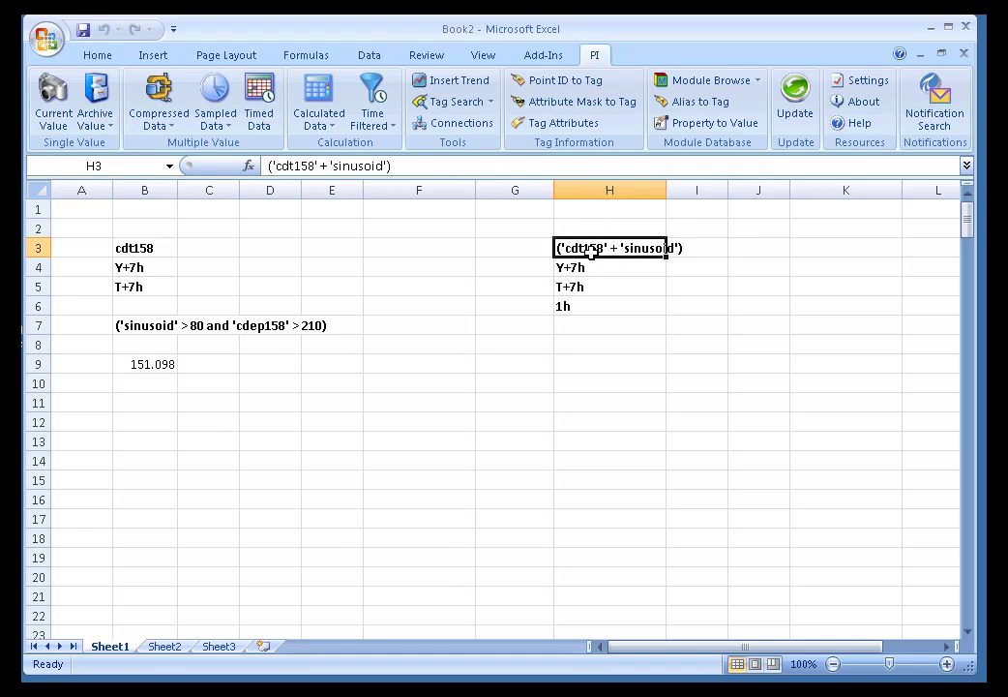
left_click(577, 348)
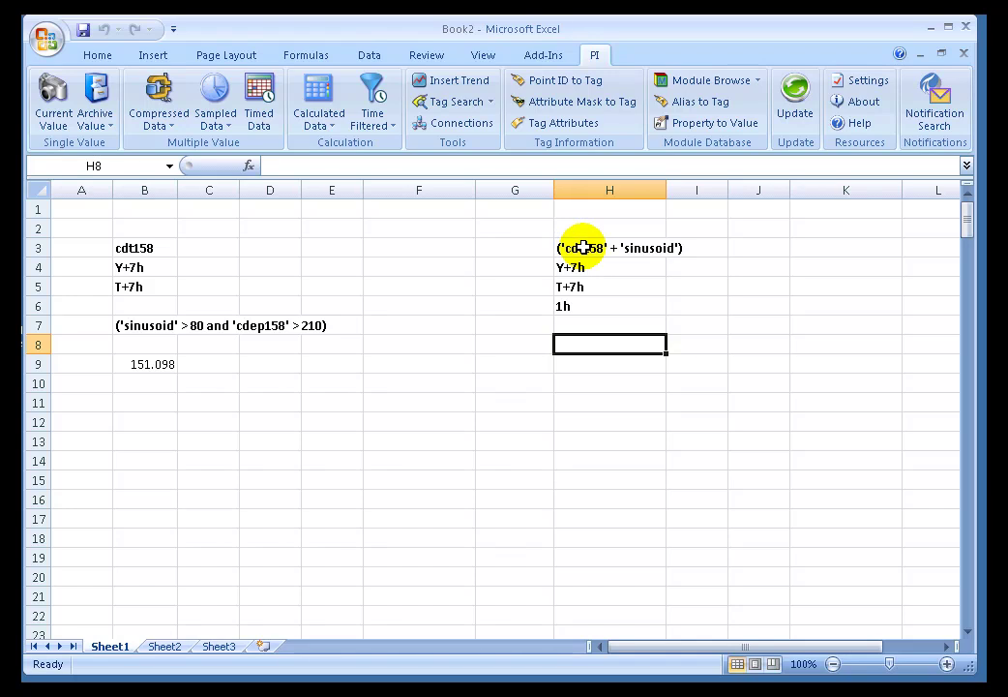
left_click(580, 364)
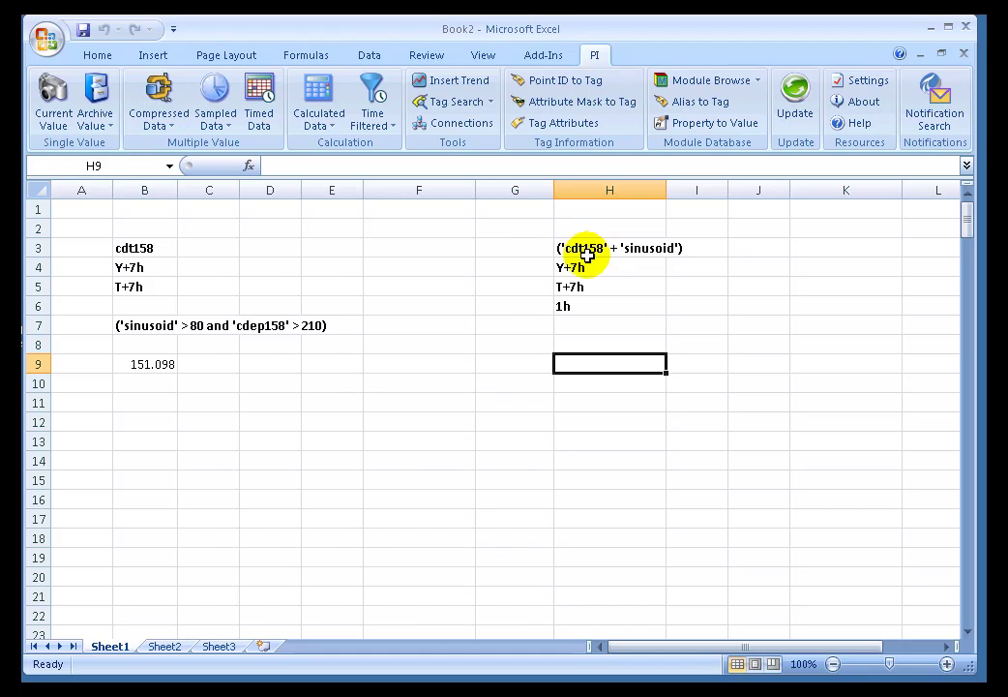
Step: Use the PI expression in H3 as source, with start, end and interval from H4–H6
left_click(323, 101)
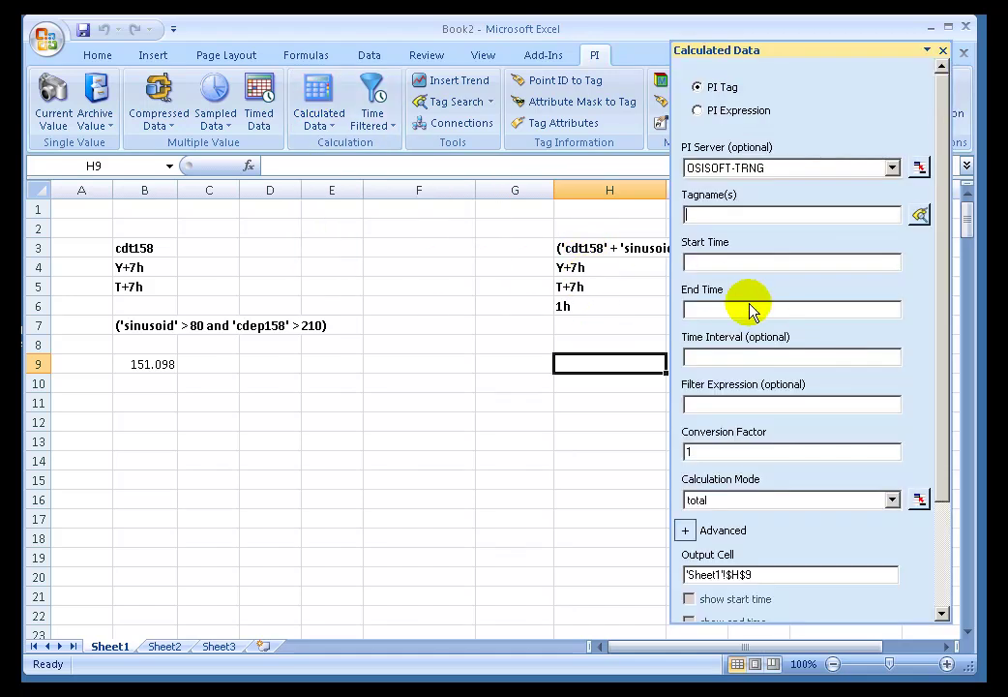
left_click(707, 212)
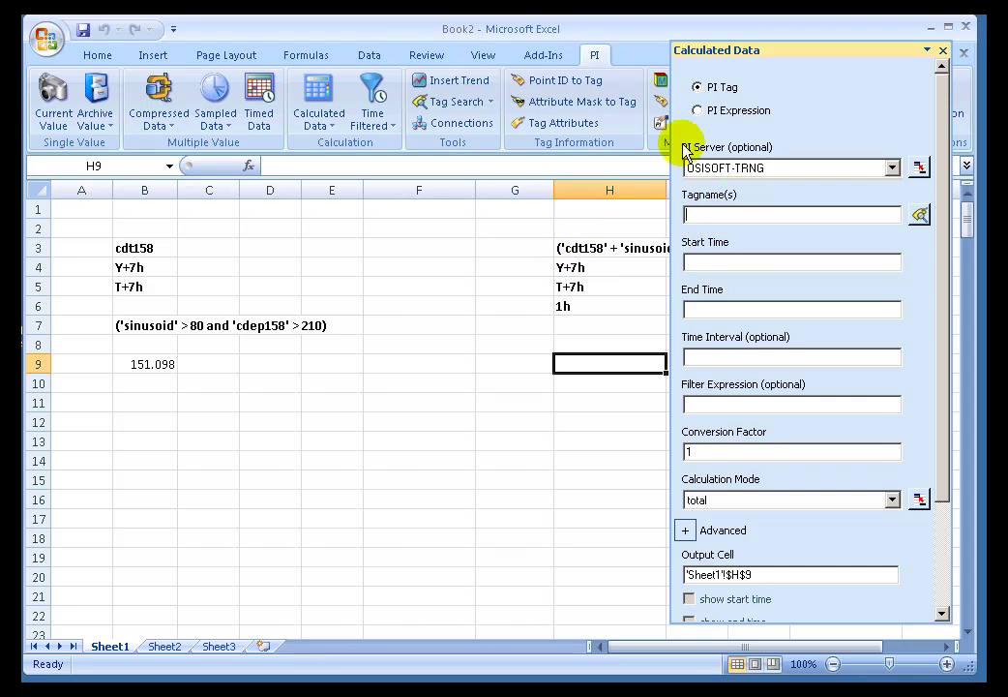
left_click(700, 111)
left_click(603, 247)
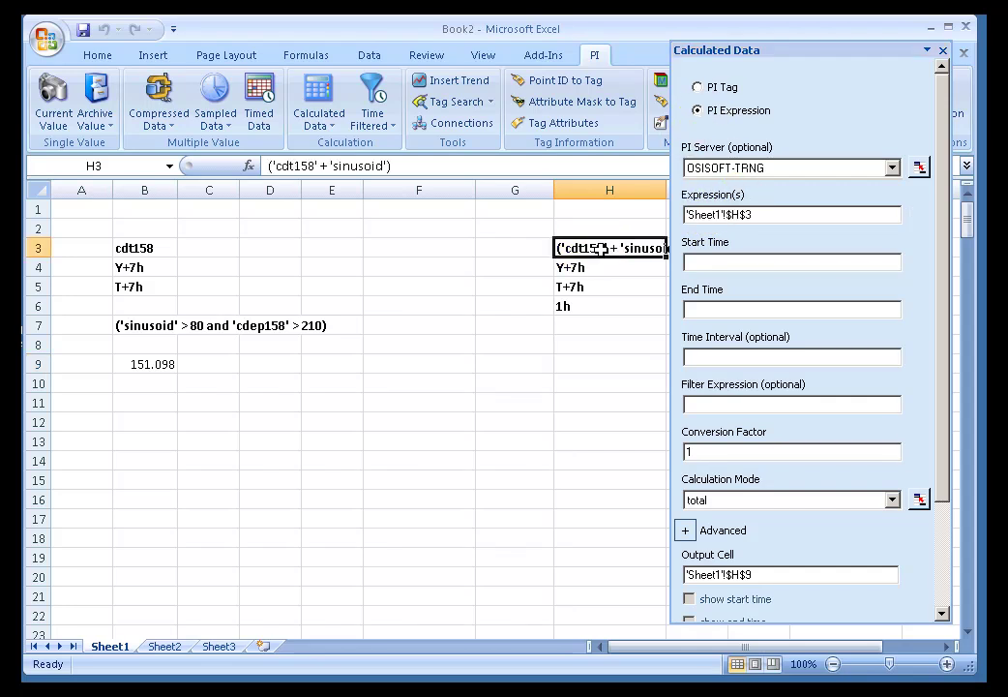
left_click(698, 262)
left_click(583, 267)
left_click(577, 287)
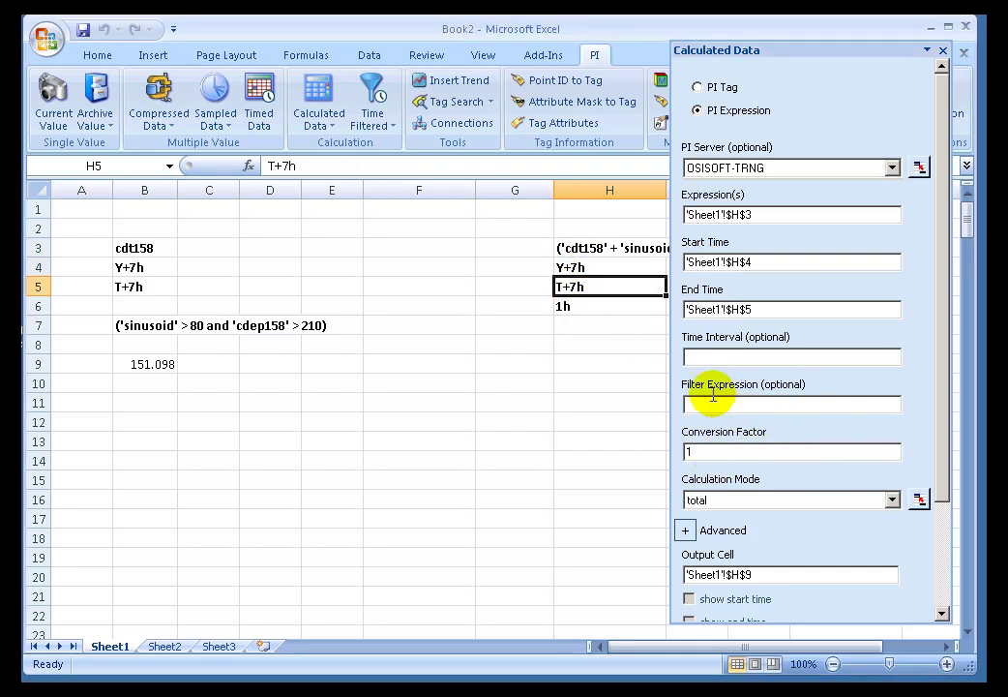
left_click(695, 357)
left_click(562, 306)
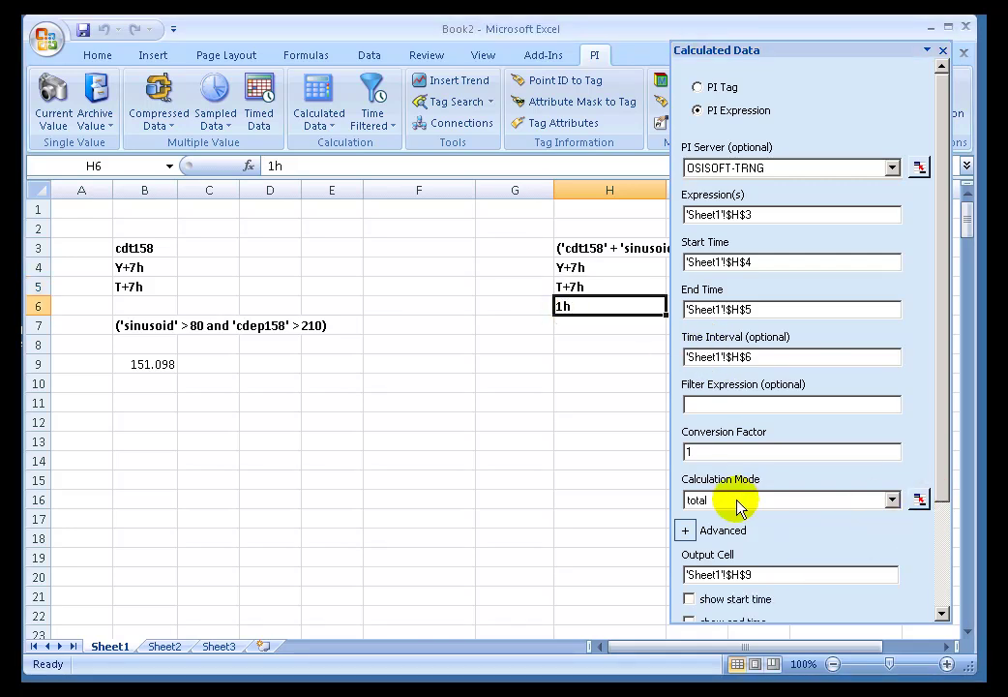
Step: Calculate hourly averages with compressed sampling and start timestamps, outputting from H9 down
left_click(891, 499)
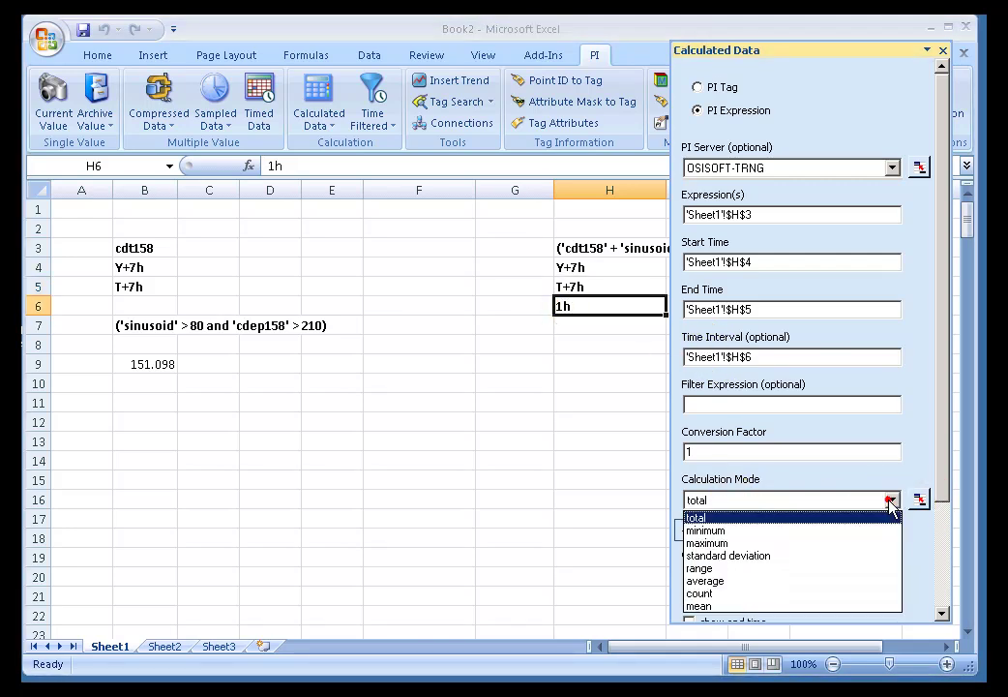
left_click(721, 580)
left_click_drag(940, 495, 940, 567)
left_click(684, 422)
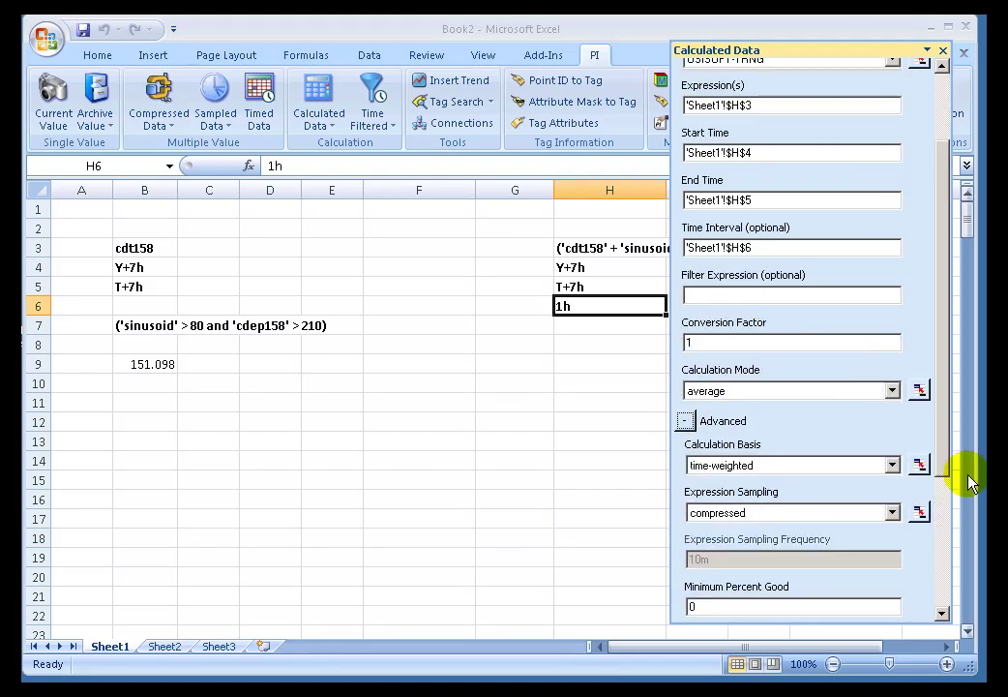
left_click_drag(946, 471, 945, 499)
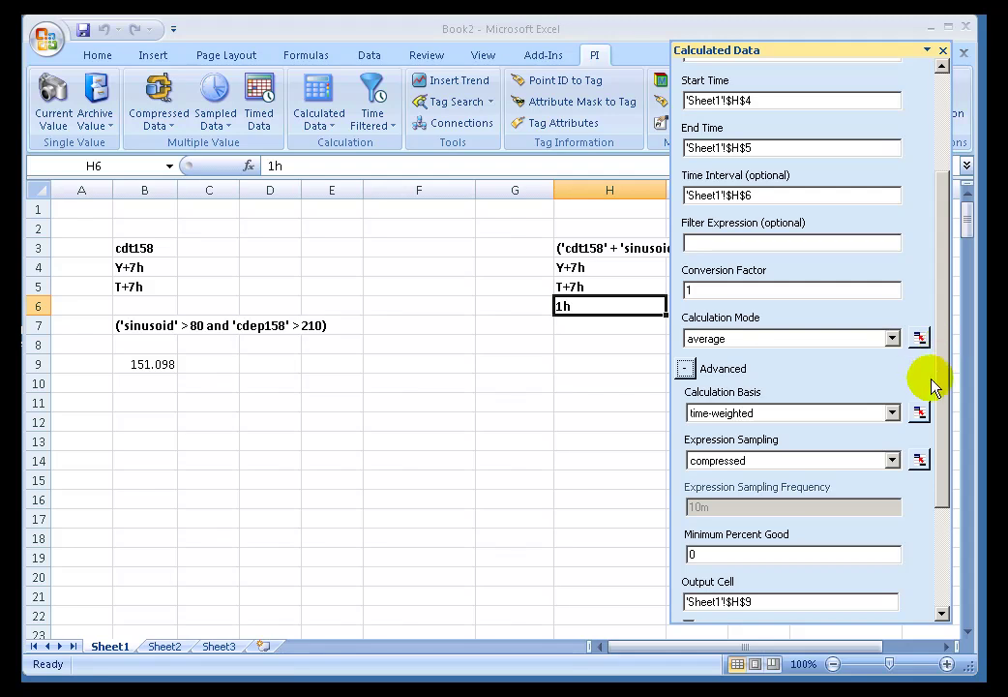
left_click(891, 460)
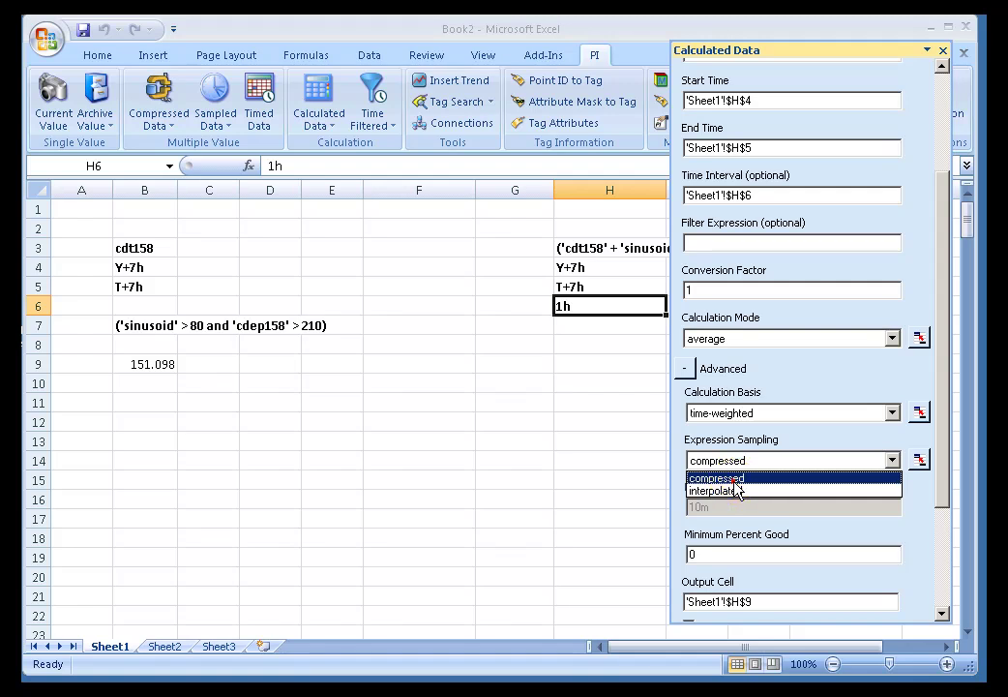
left_click(917, 461)
scroll(938, 465, "down", 1)
left_click(689, 603)
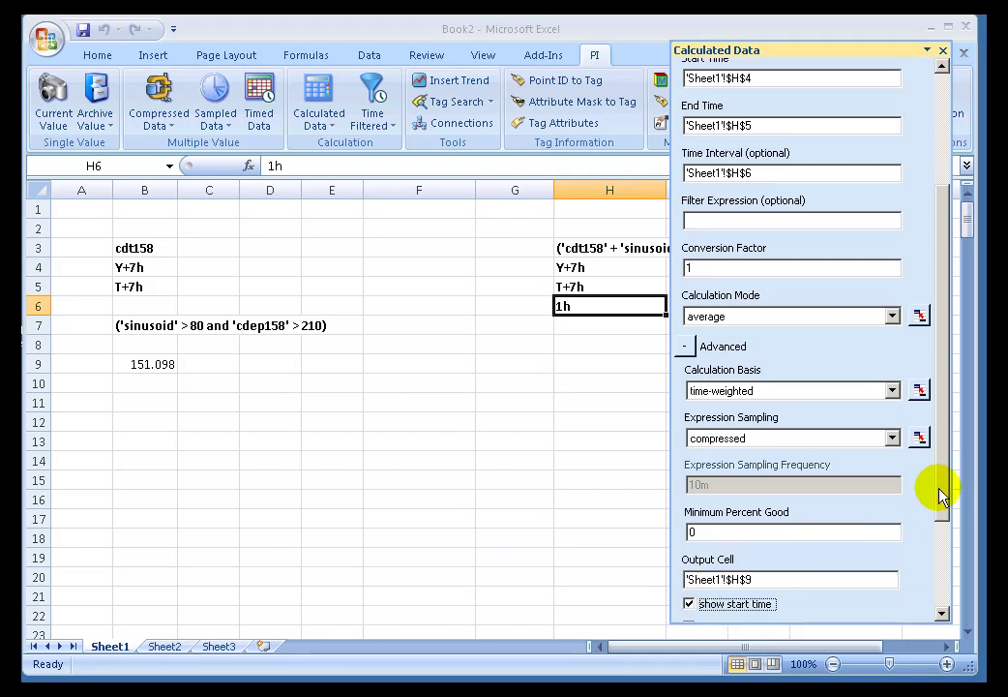
left_click_drag(942, 495, 941, 569)
left_click(727, 609)
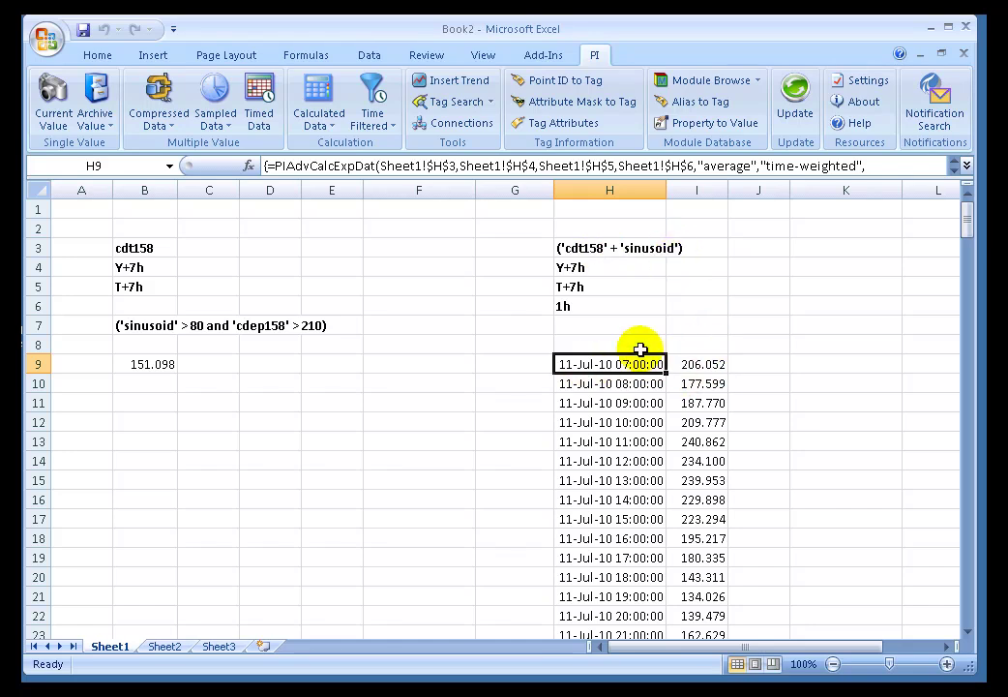
Step: Copy the 24 hourly averages in I9:I32 and paste them as static values into J9
left_click(694, 364)
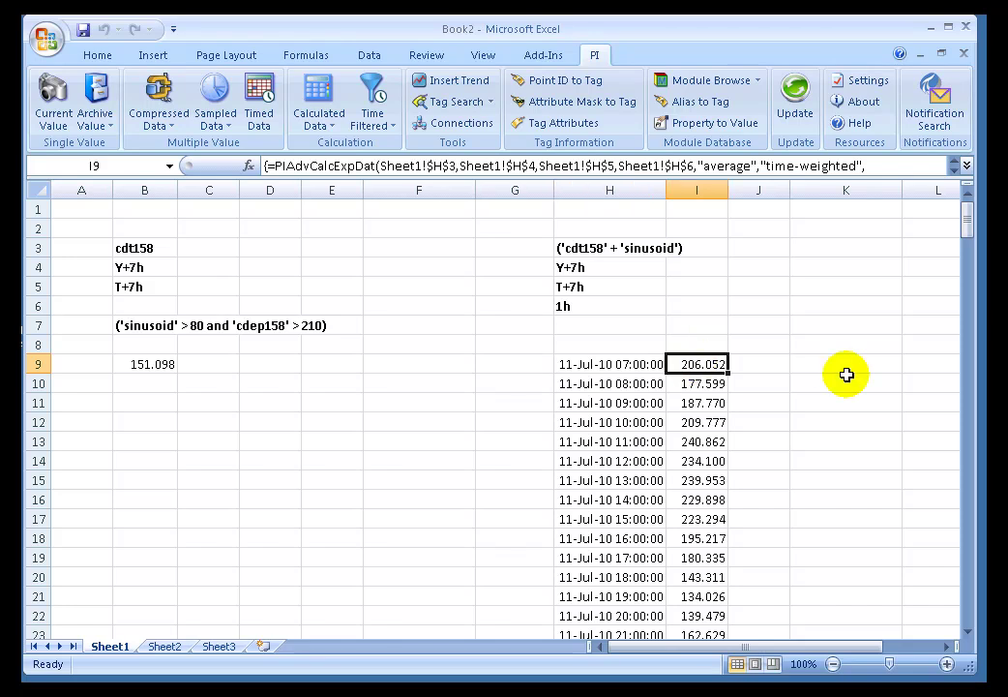
key("ctrl+shift+Down")
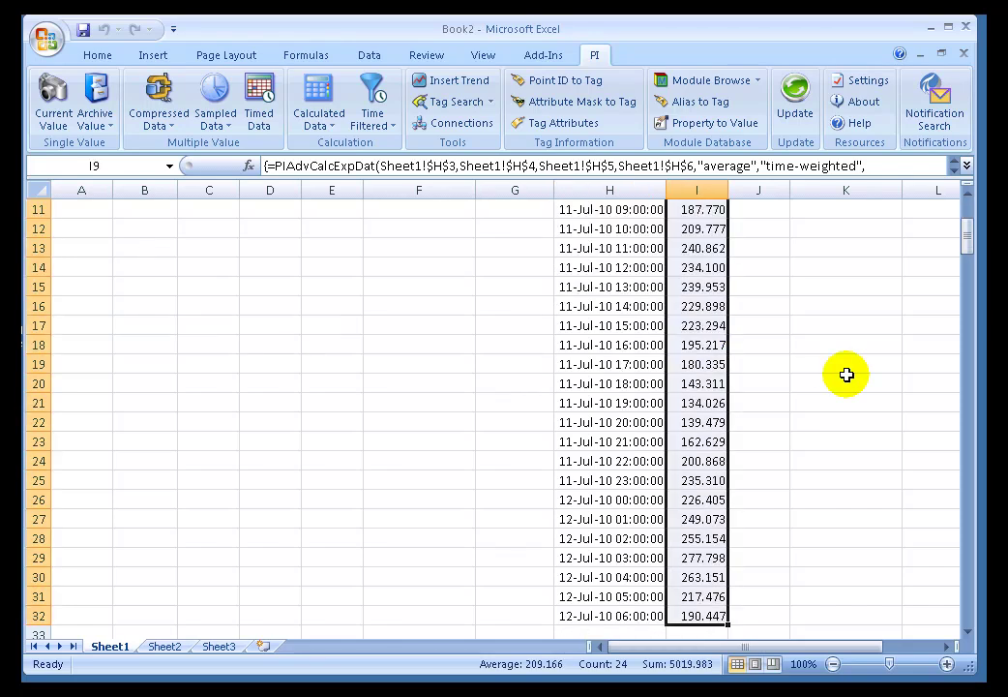
key("ctrl+c")
key("Right")
key("ctrl+shift+Down")
key("Right")
key("Left")
key("alt+e")
key("s")
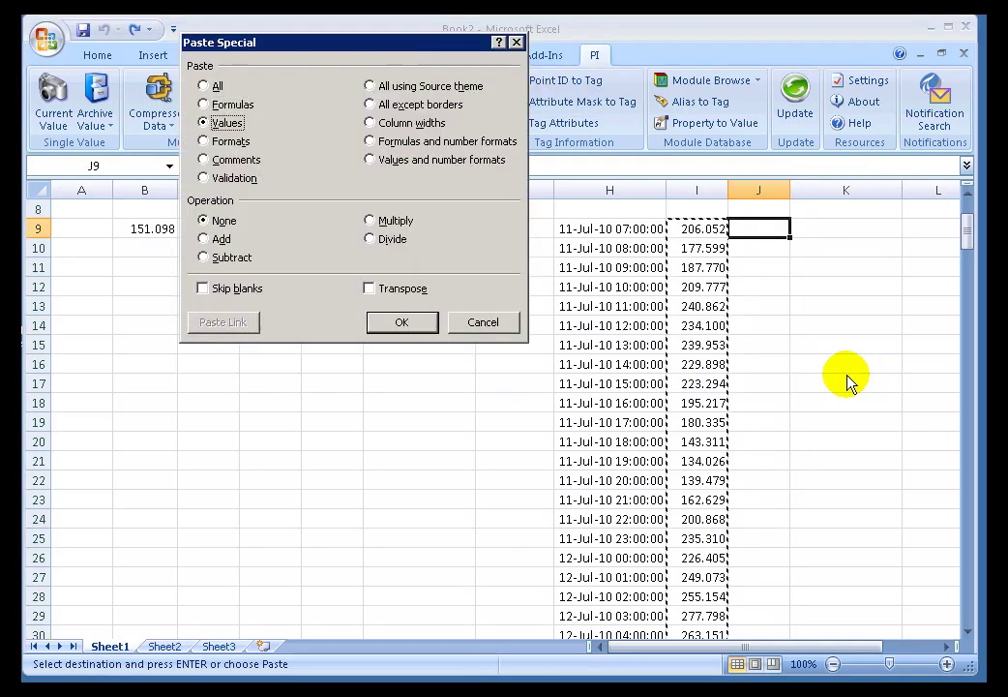
key("Return")
key("Escape")
key("Left")
key("Left")
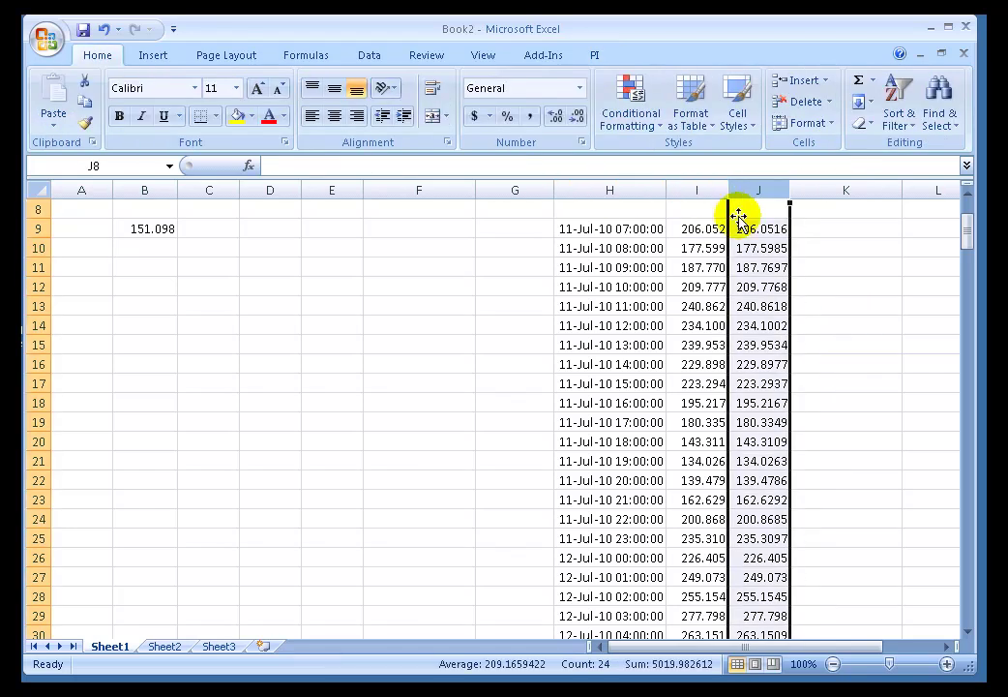
Step: Reduce J9:J32 to three decimals, then check J9 against the H9 formula
left_click(769, 228)
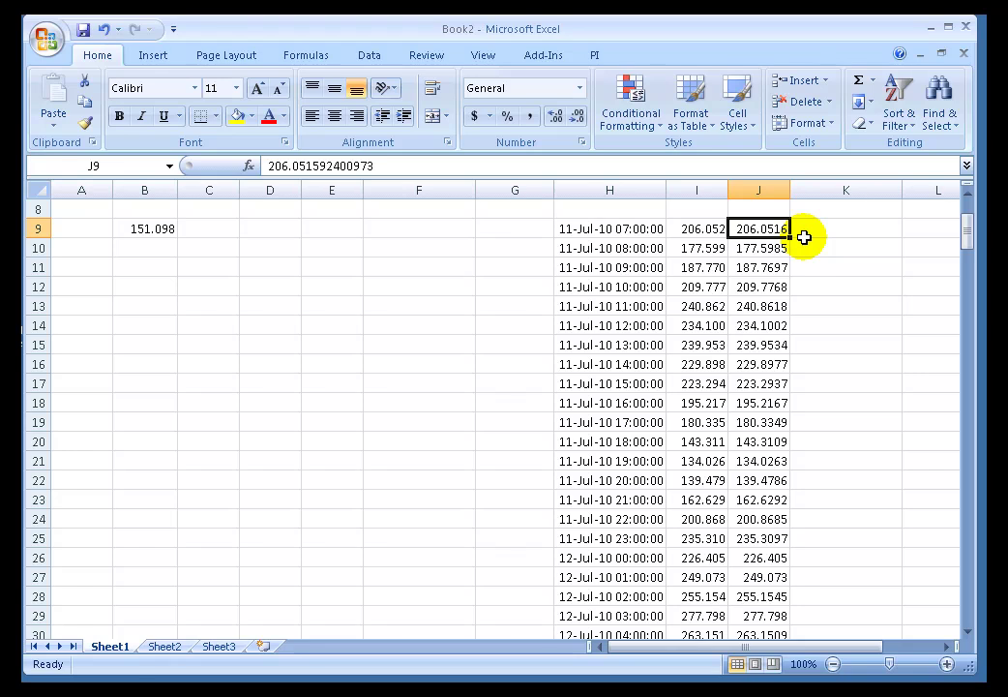
key("ctrl+shift+Down")
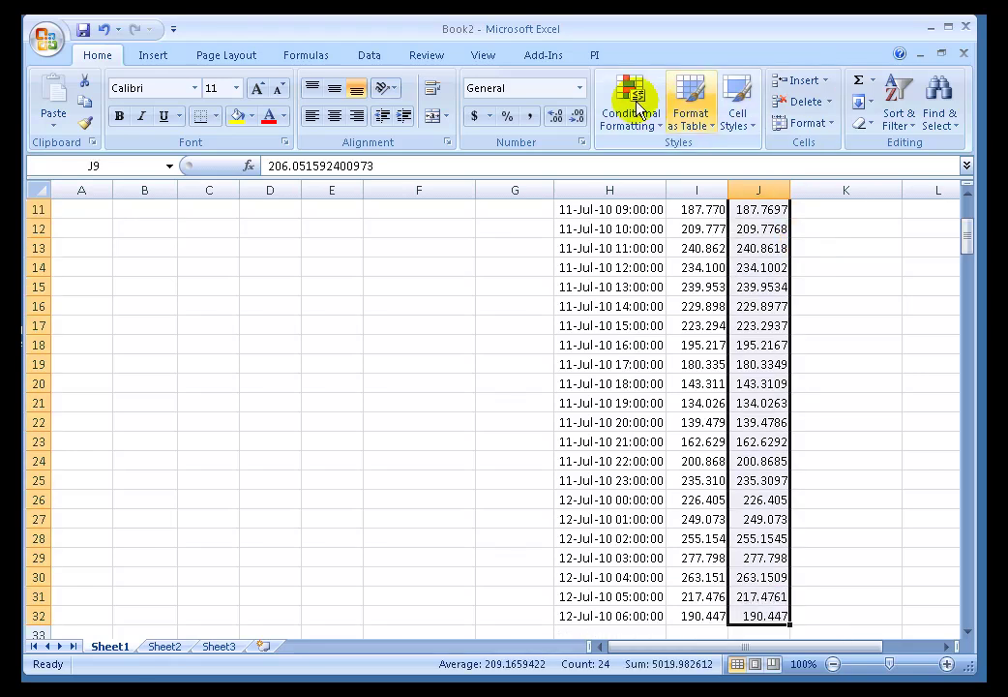
left_click(576, 117)
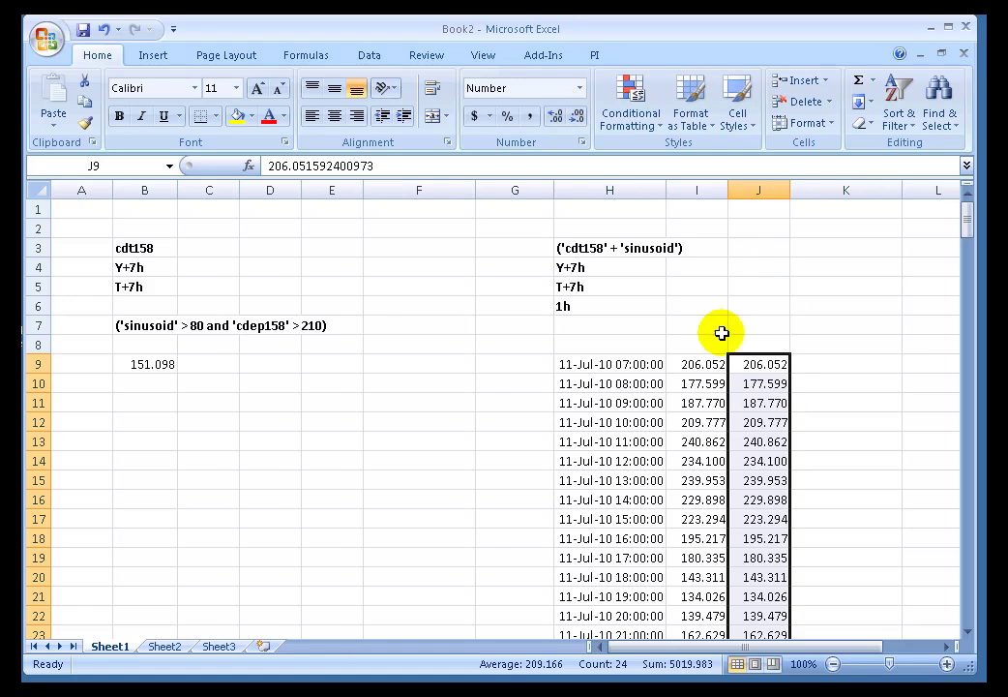
left_click(500, 359)
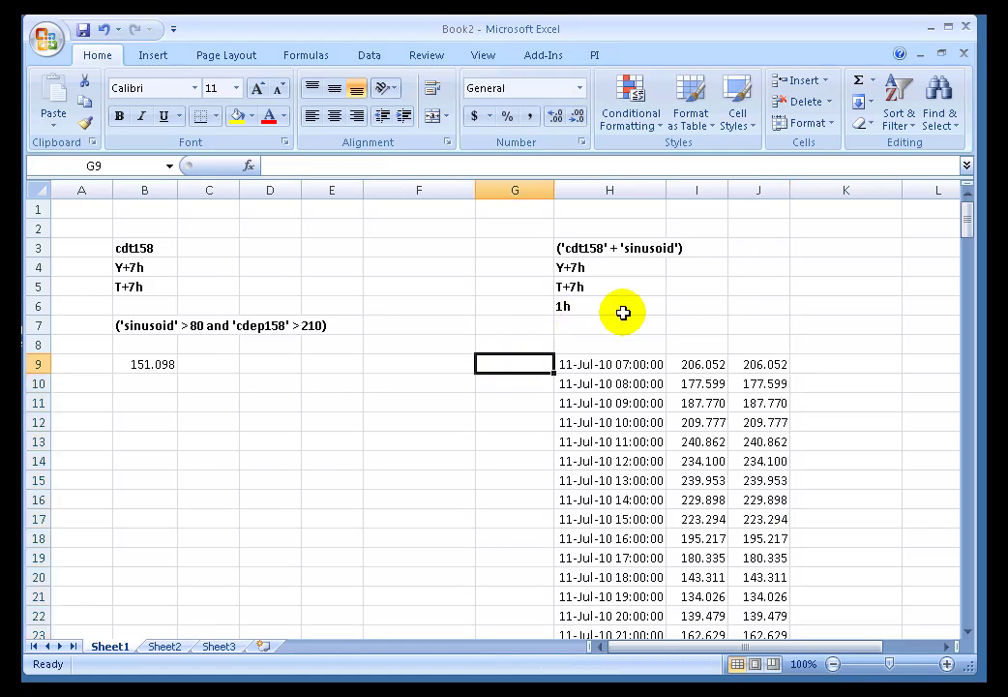
left_click(757, 364)
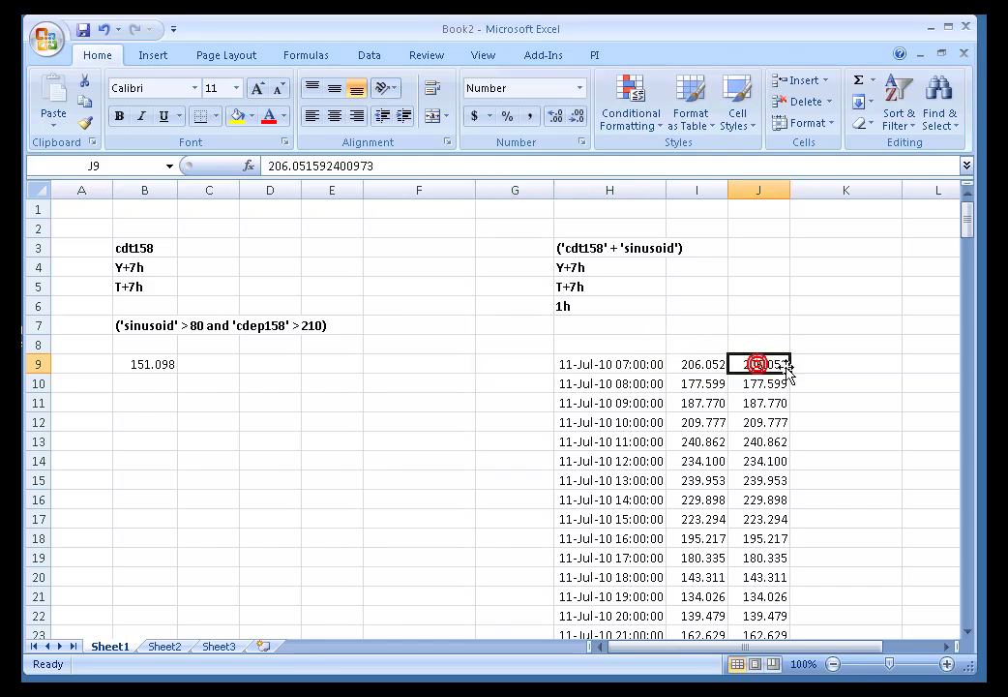
left_click(612, 363)
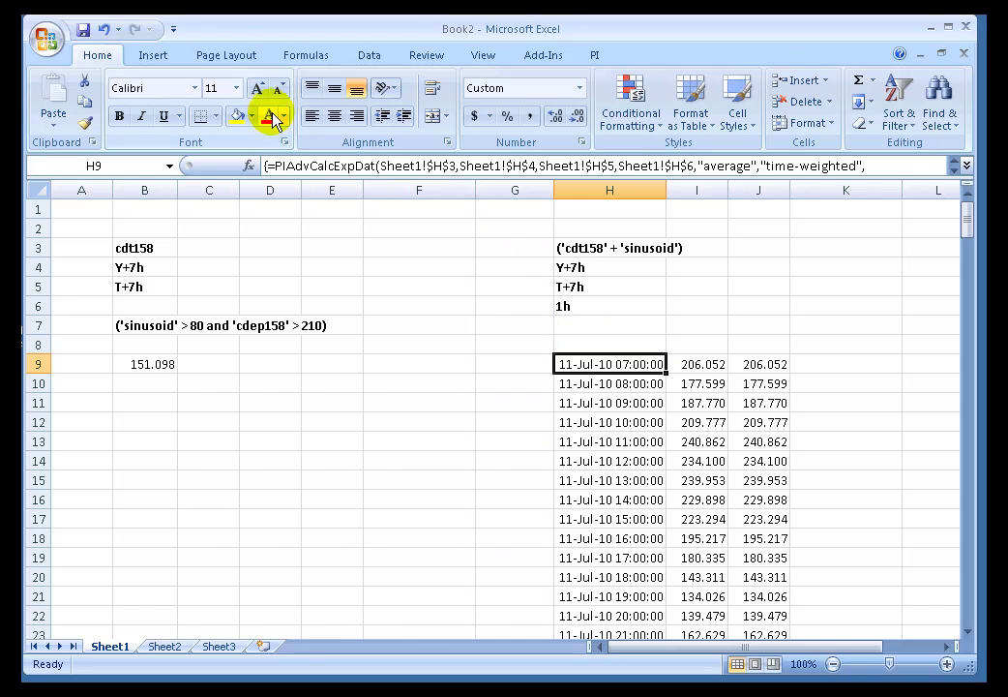
Step: Recalculate column I's hourly averages with interpolated 10m expression sampling, then undo to clear column J's copies
left_click(594, 58)
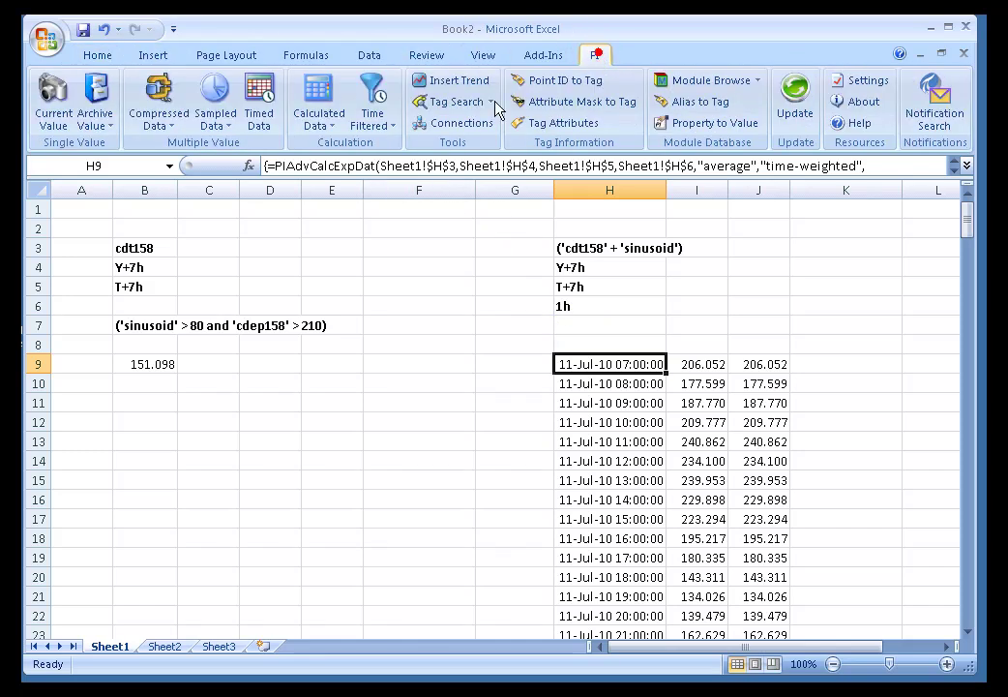
left_click(319, 98)
left_click(941, 527)
left_click(685, 393)
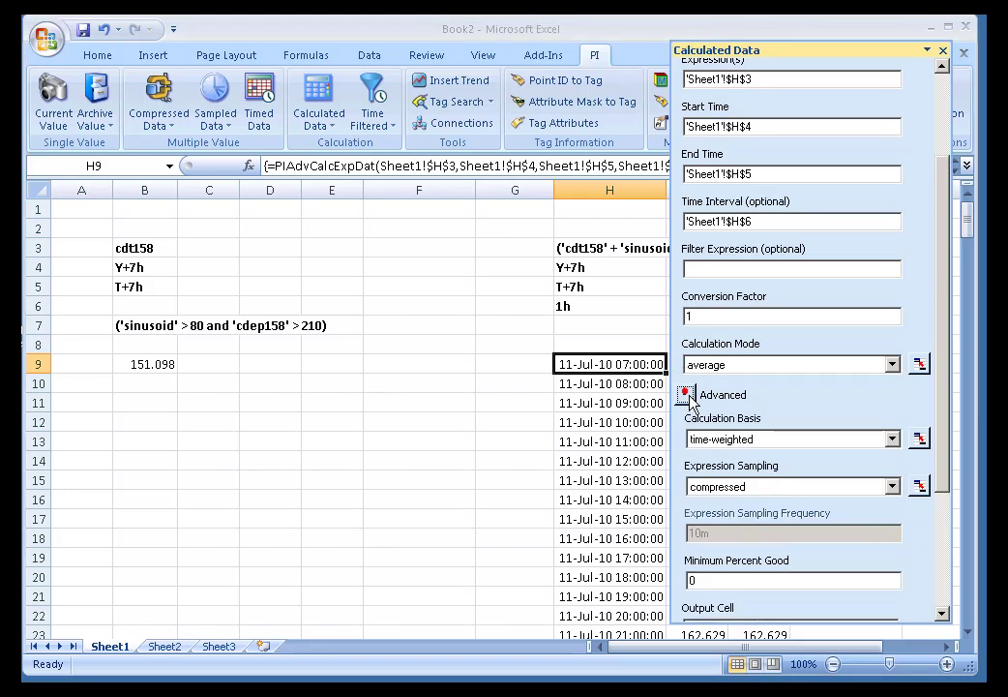
left_click(790, 487)
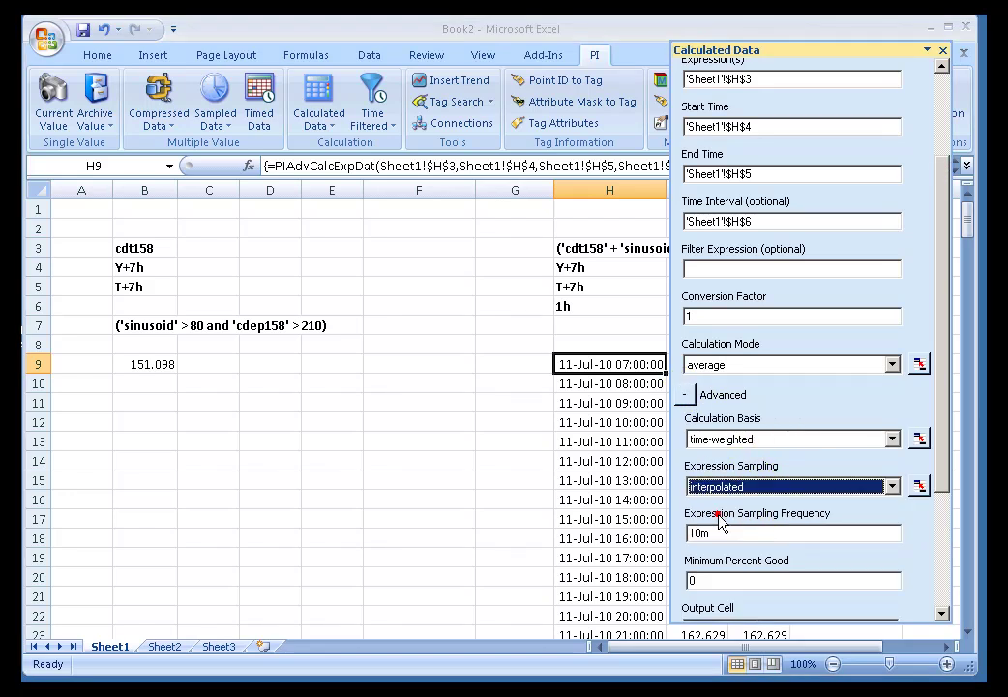
left_click(718, 534)
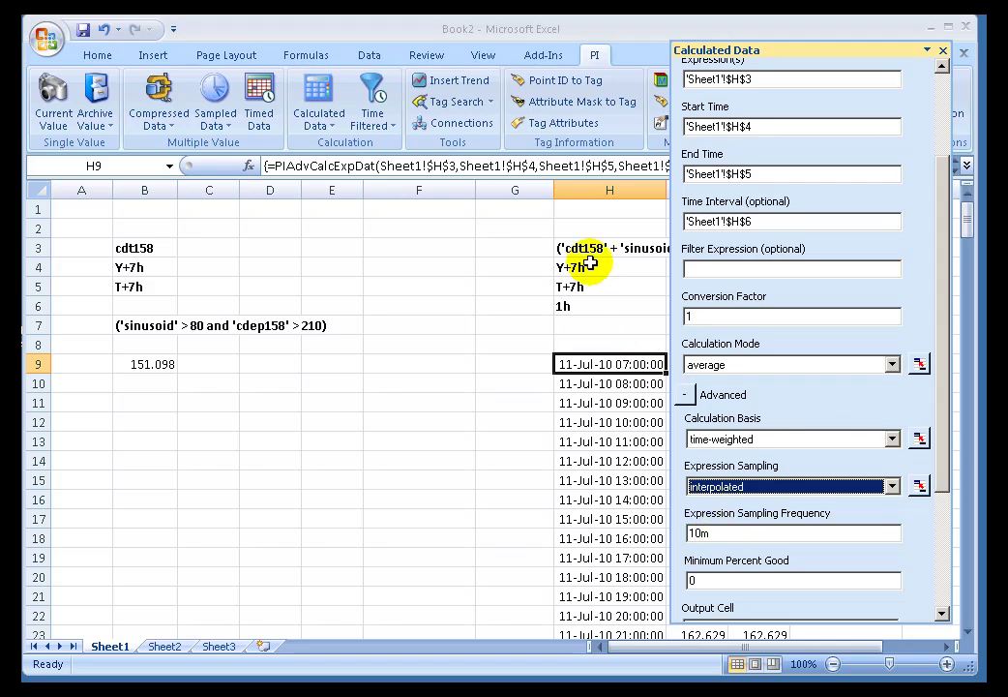
left_click(945, 524)
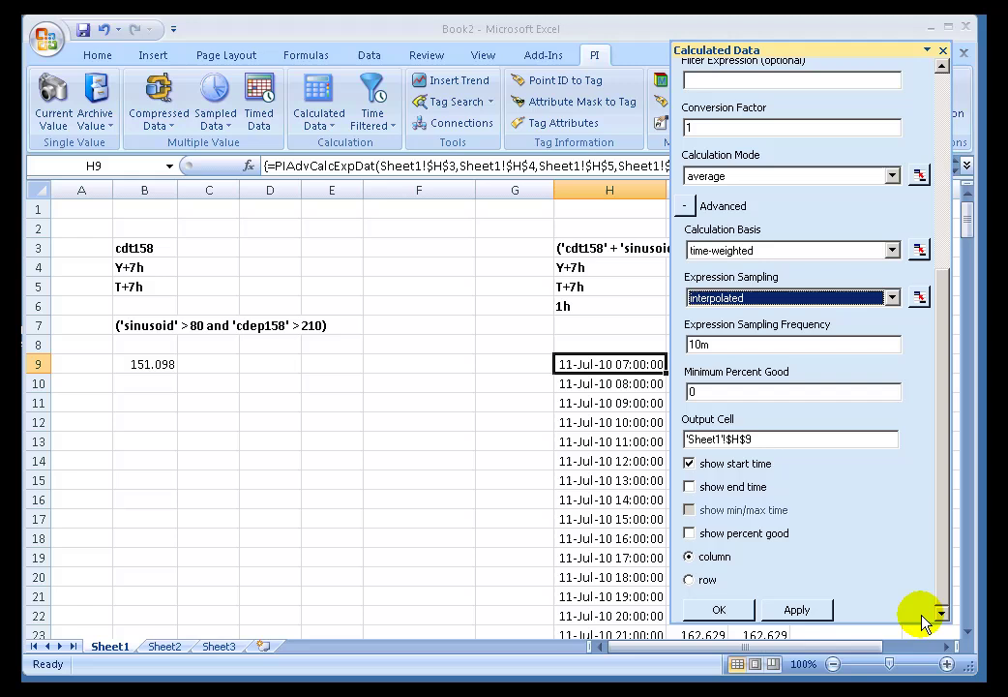
left_click(718, 609)
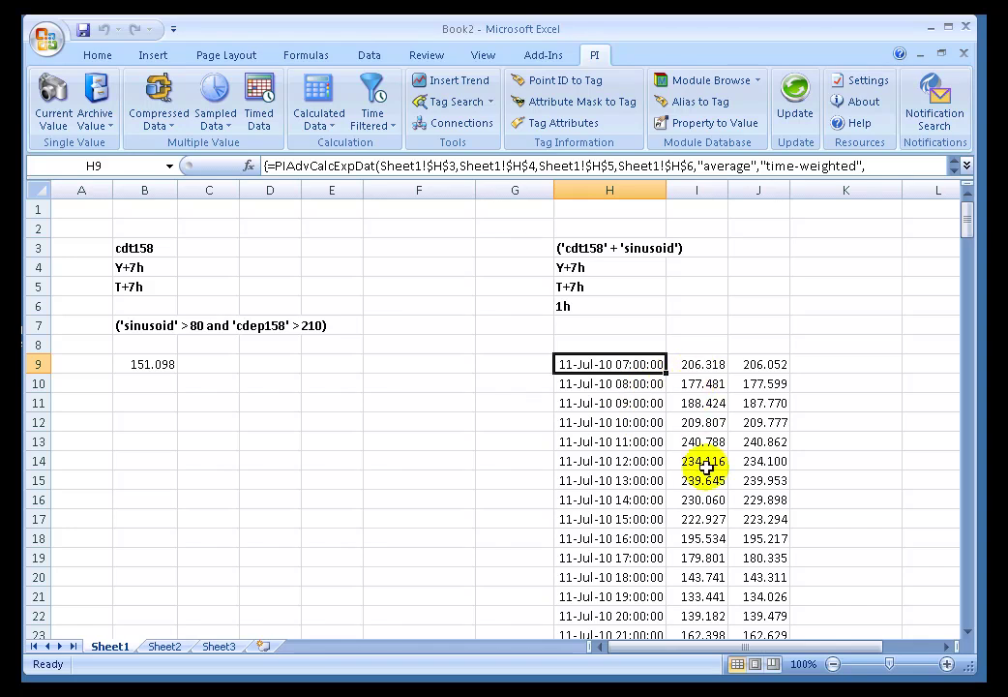
key("ctrl+z")
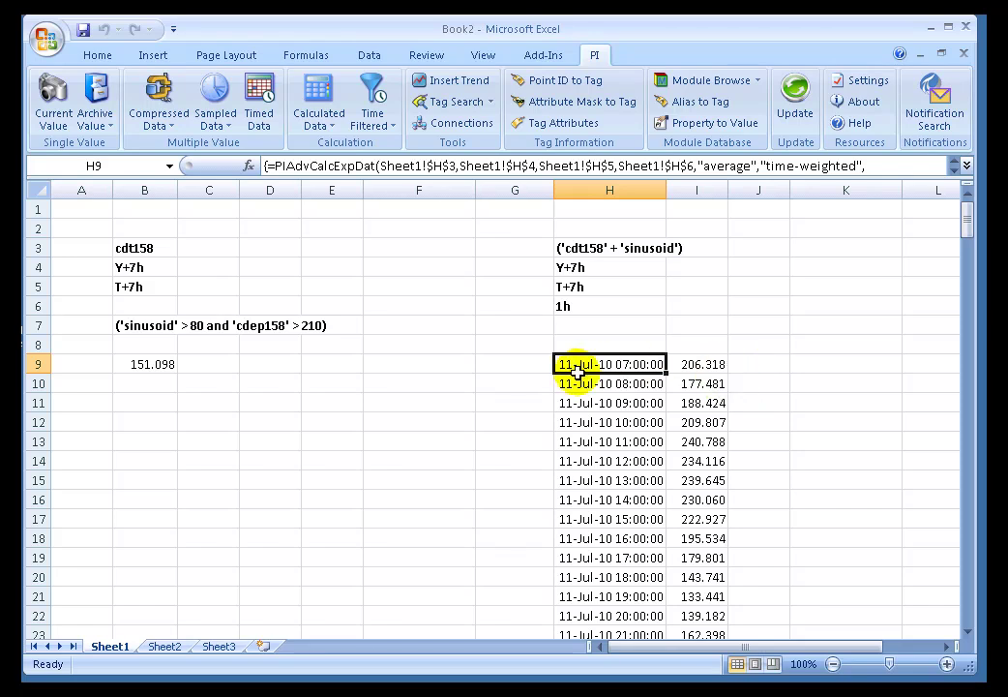
Step: Recalculate column I as count mode with event-weighted basis and compressed expression sampling
left_click(321, 100)
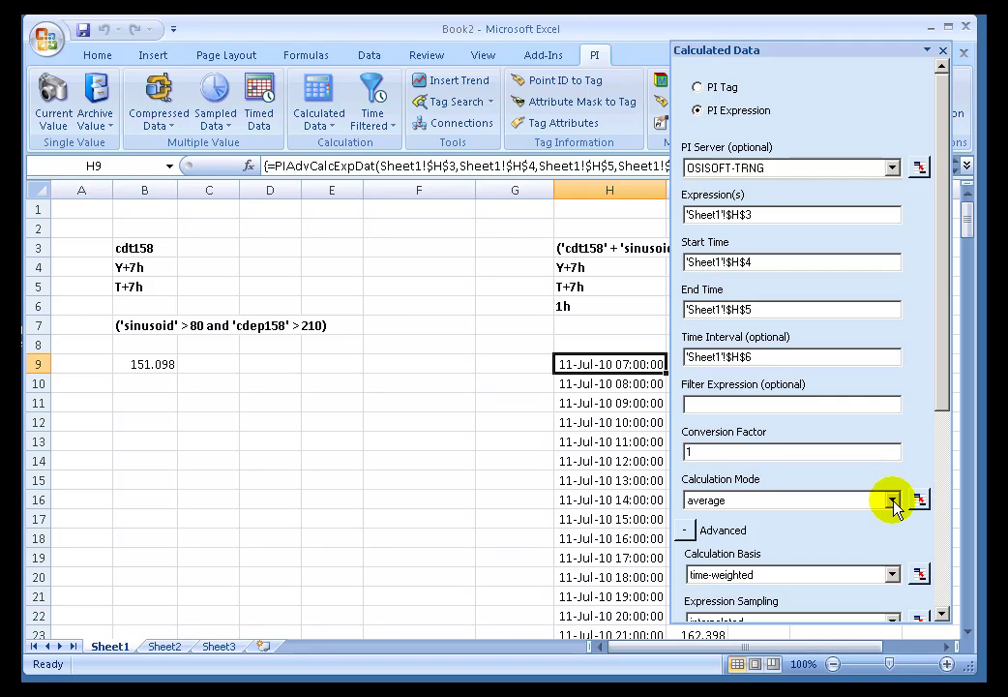
left_click(892, 501)
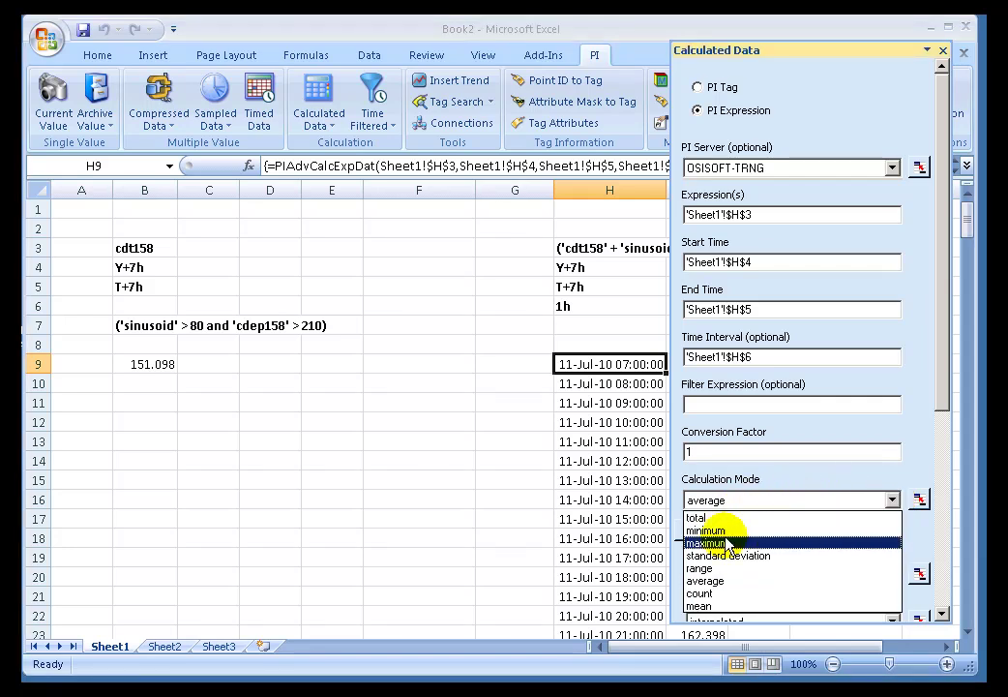
left_click(696, 595)
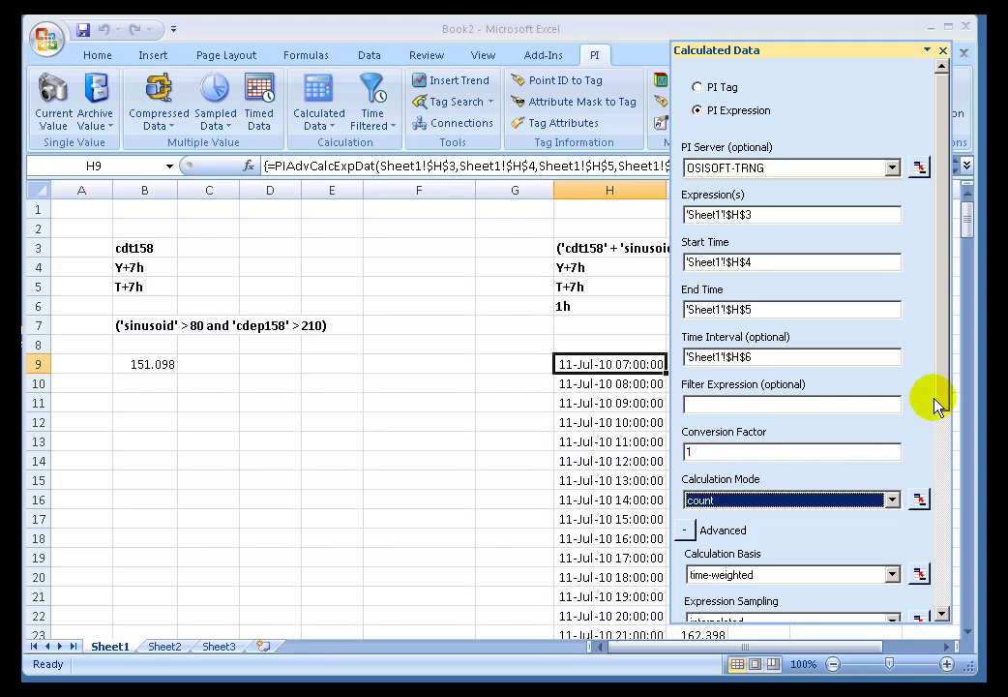
scroll(929, 464, "down", 2)
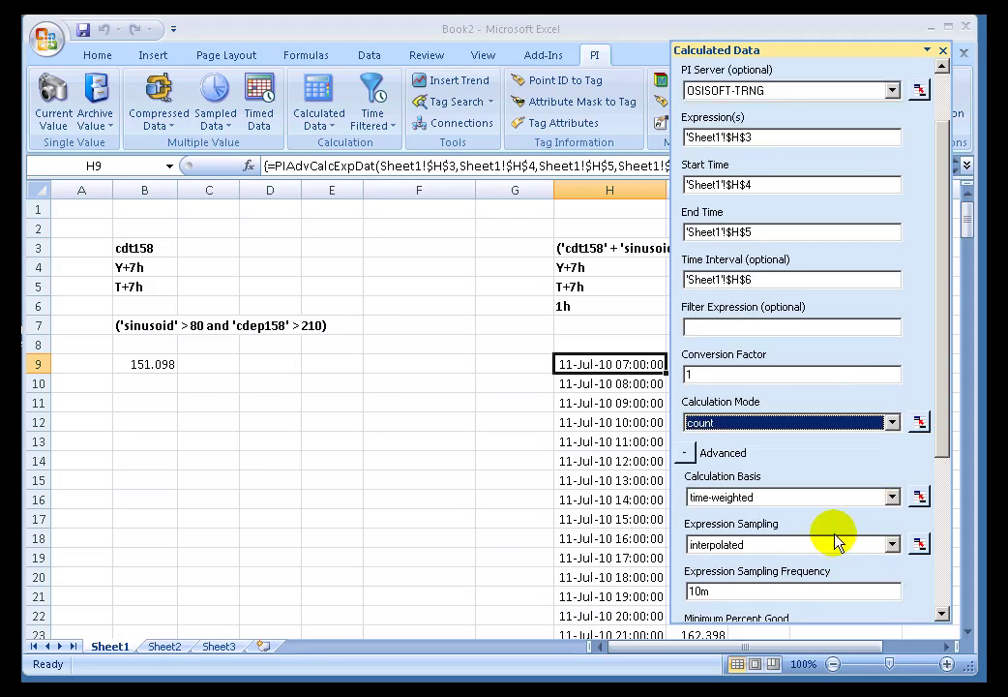
left_click(892, 497)
left_click(746, 528)
left_click_drag(941, 433, 941, 467)
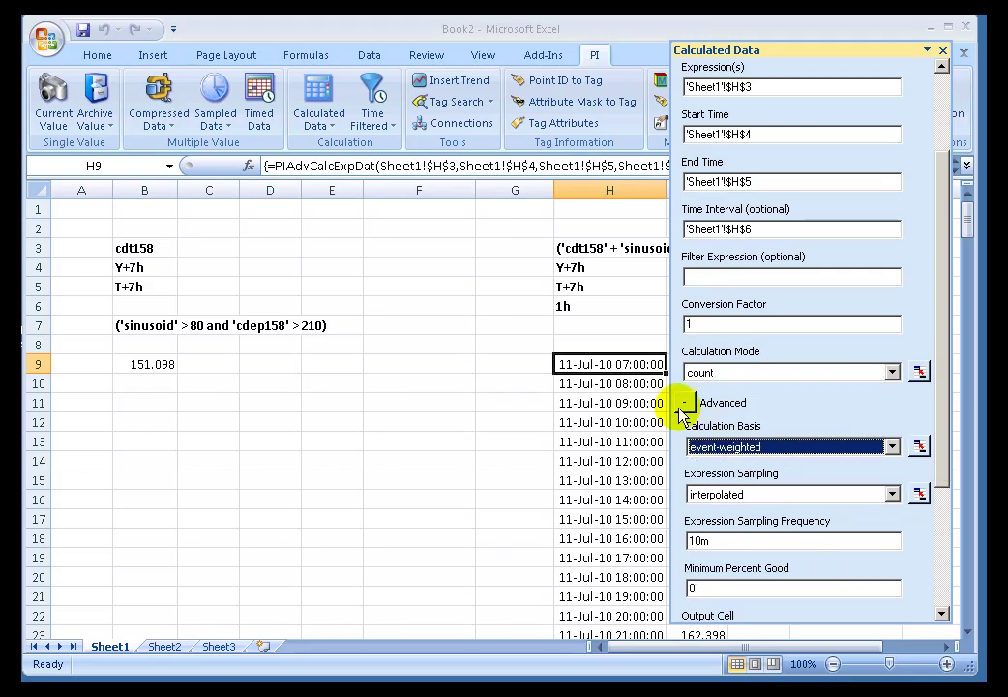
left_click(895, 499)
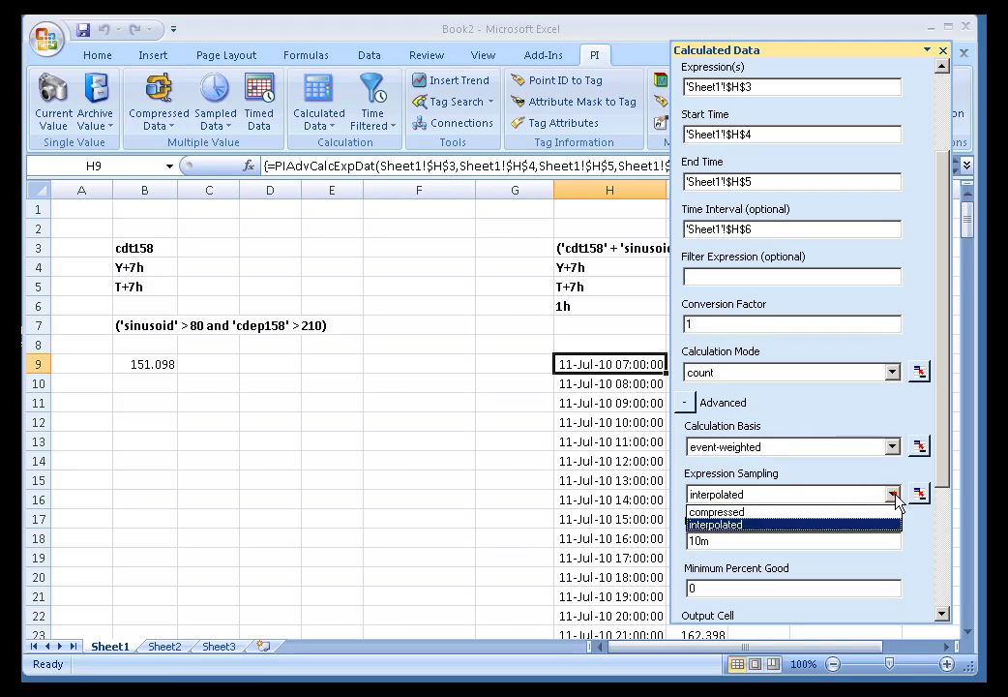
left_click(723, 510)
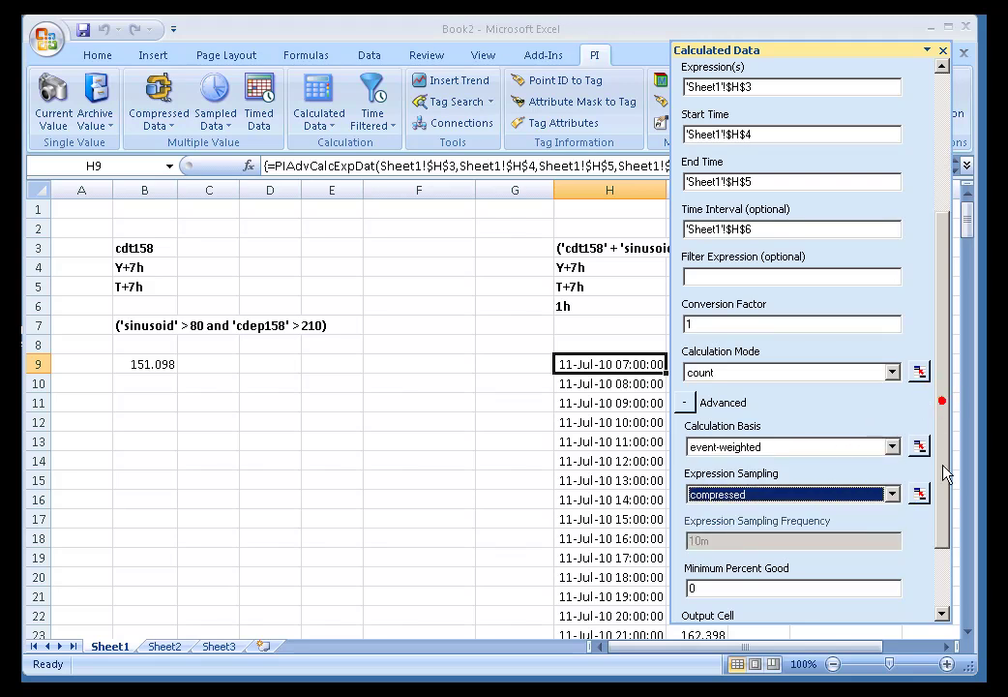
scroll(943, 484, "down", 3)
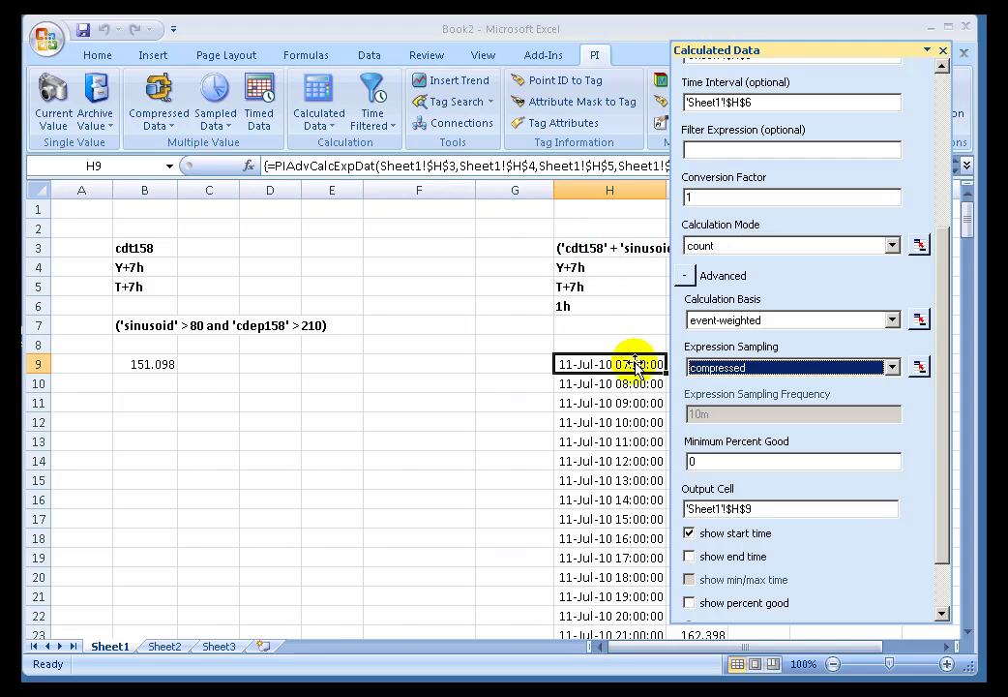
left_click_drag(940, 477, 944, 541)
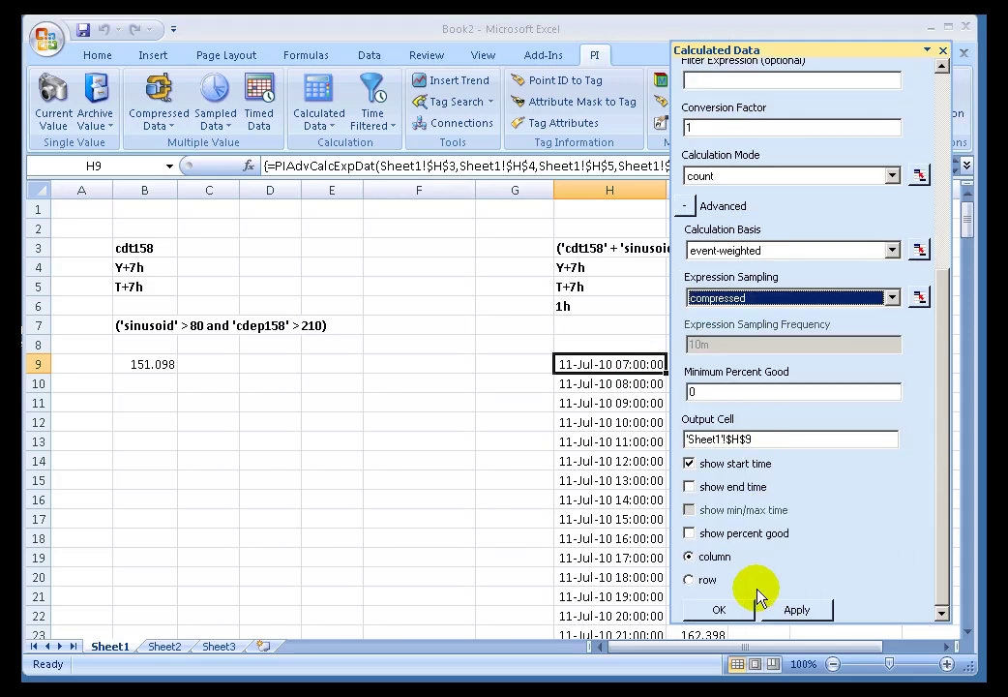
left_click(720, 605)
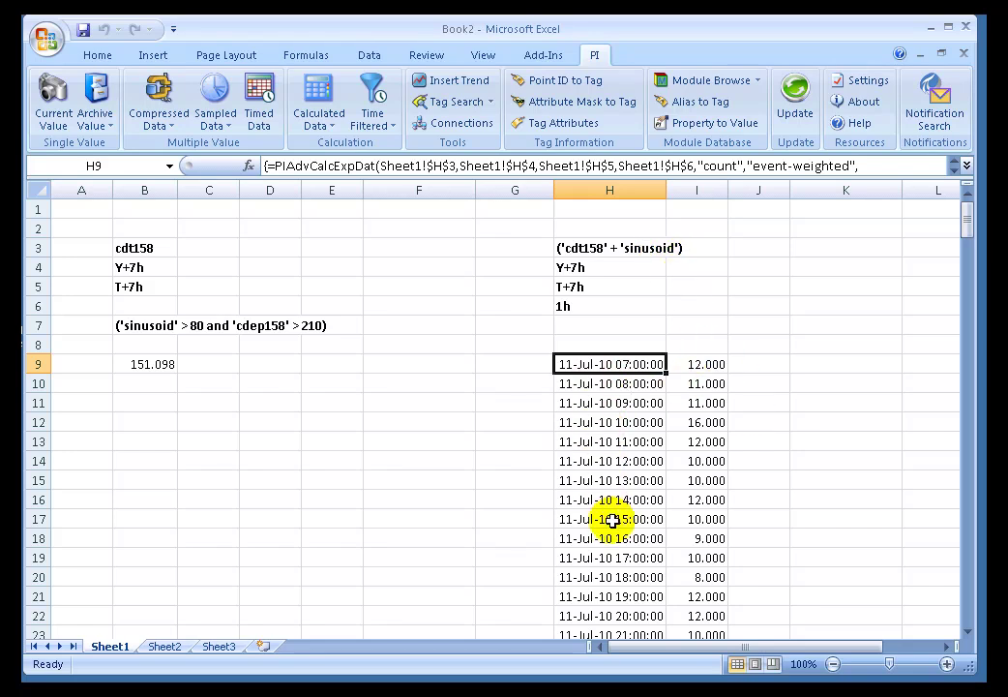
Step: Switch the hourly count's expression sampling back to interpolated and apply it
left_click(589, 384)
left_click(317, 94)
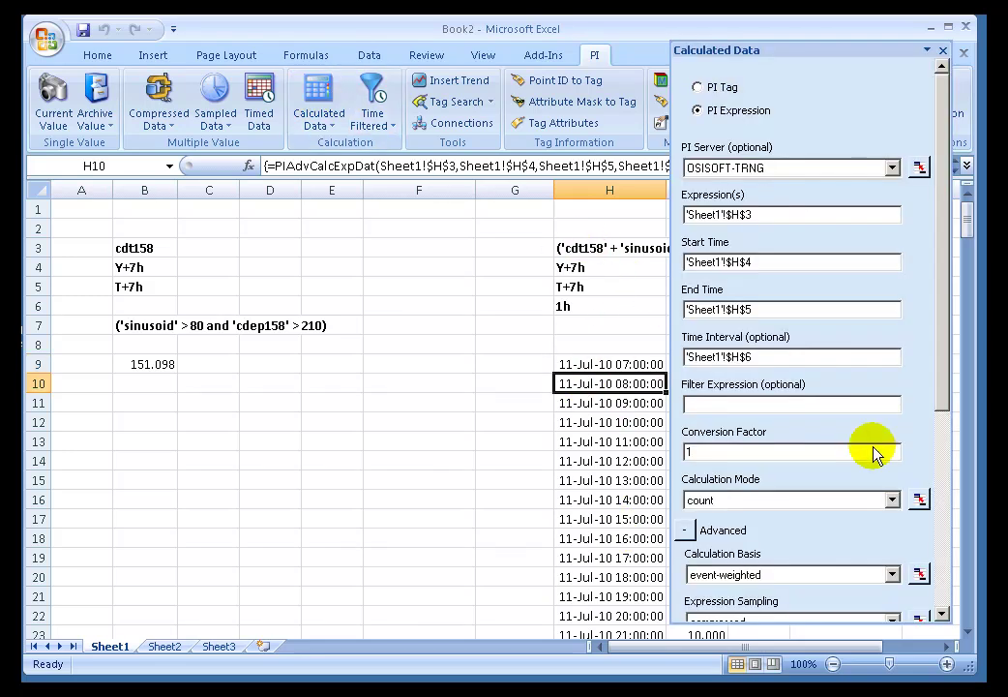
left_click_drag(942, 393, 943, 447)
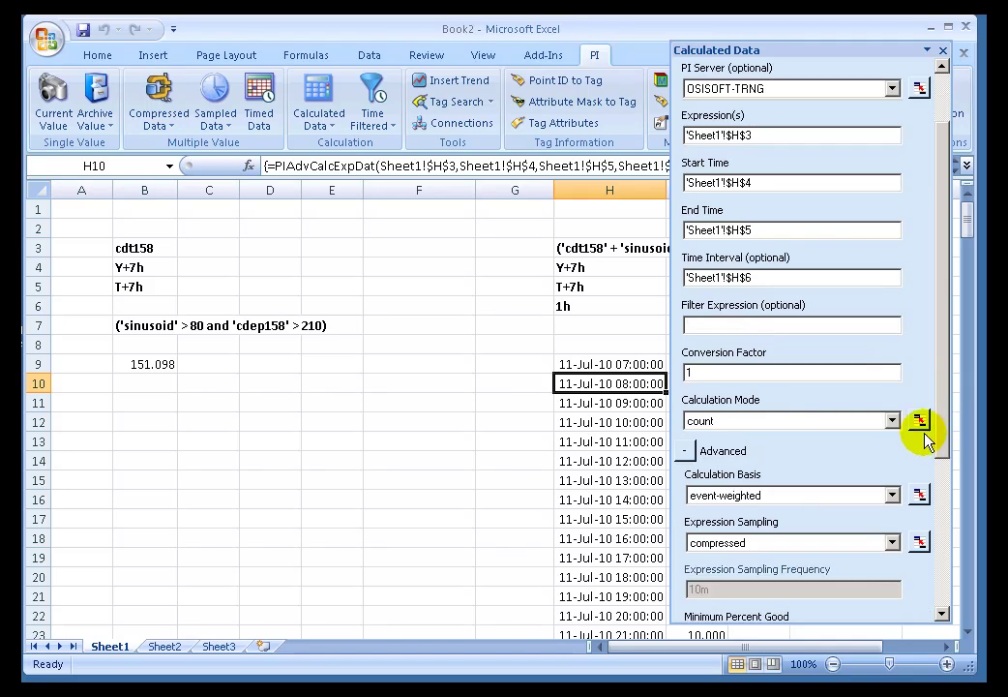
left_click(889, 542)
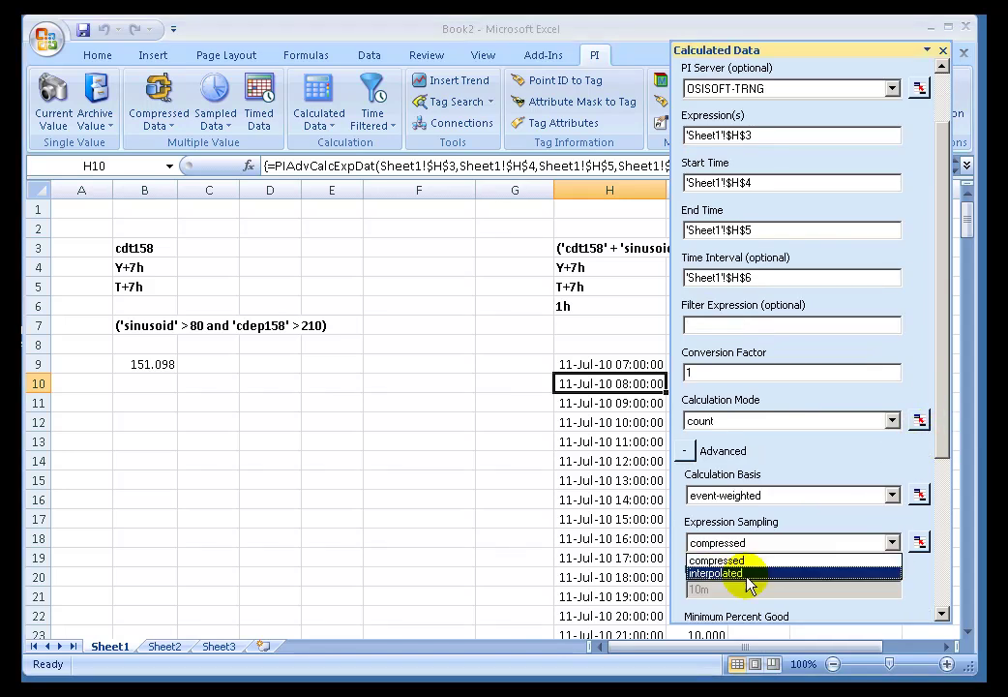
left_click(712, 574)
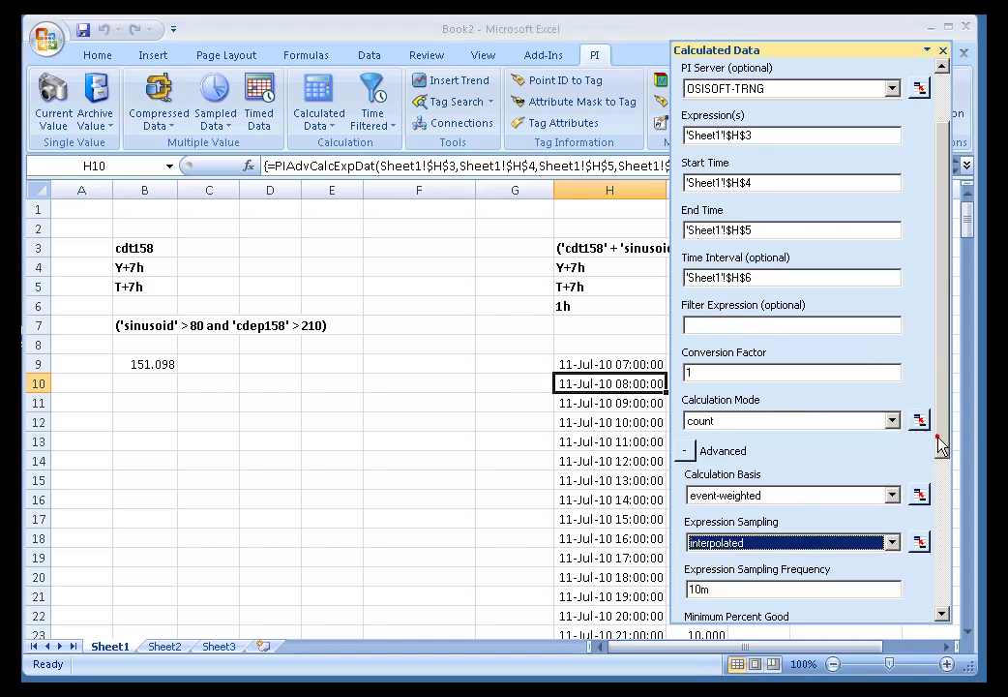
scroll(854, 538, "down", 3)
left_click(853, 514)
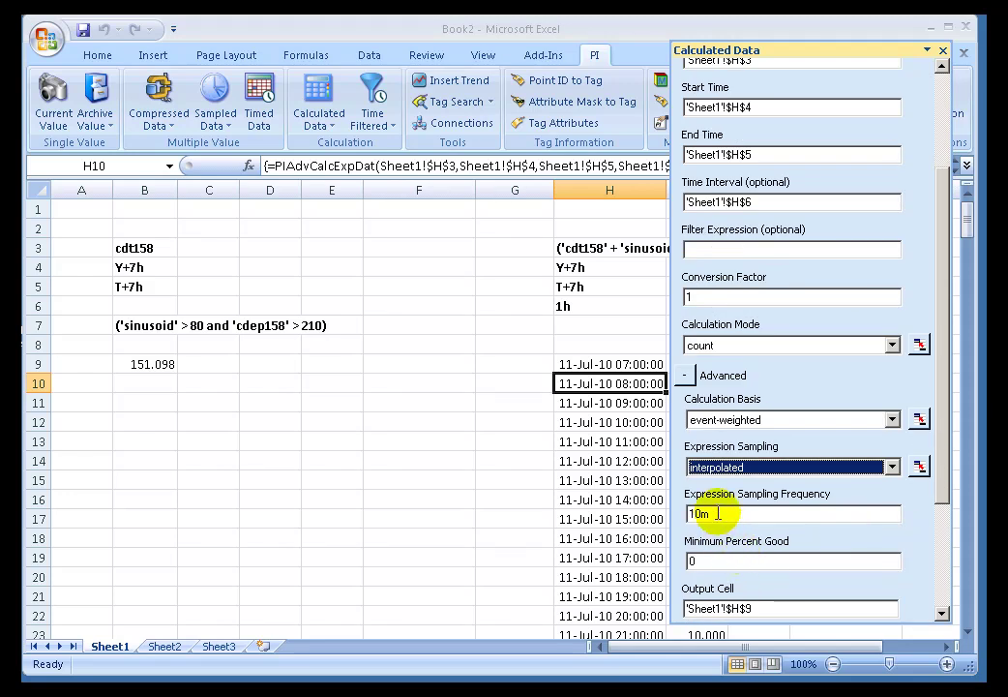
left_click(943, 461)
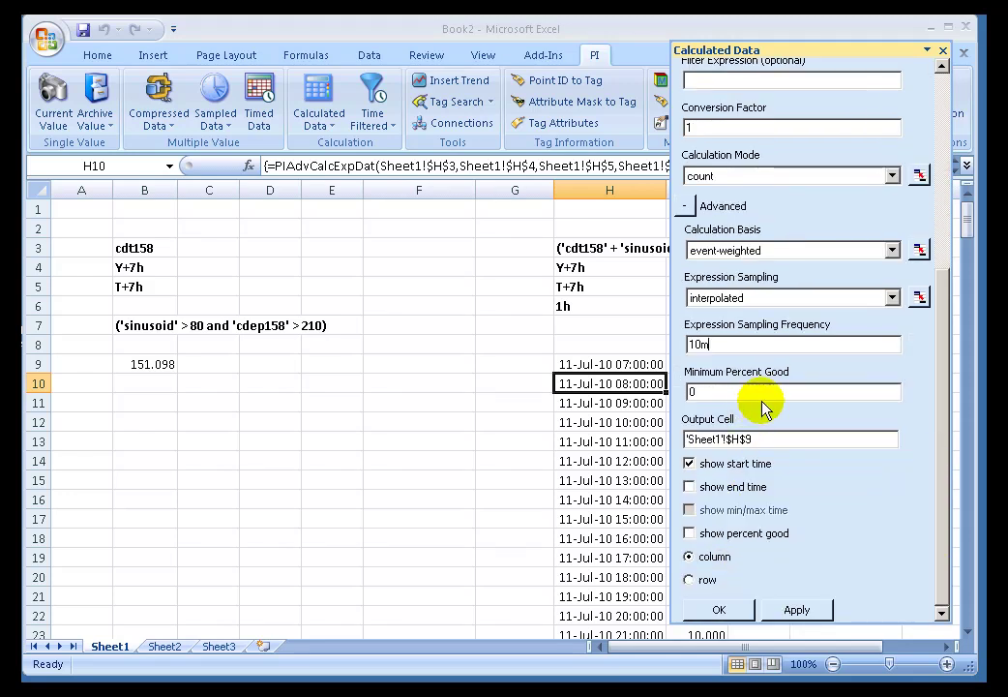
left_click(722, 610)
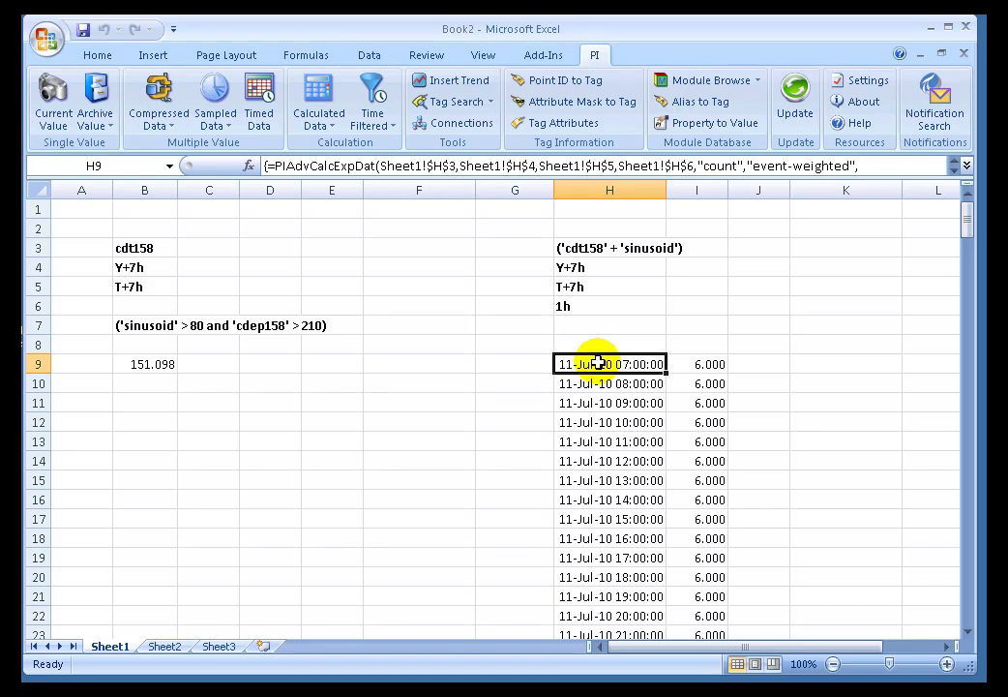
Step: Change the sampling frequency from 10m to 5m and reapply, giving 12.000 per hour
left_click(315, 94)
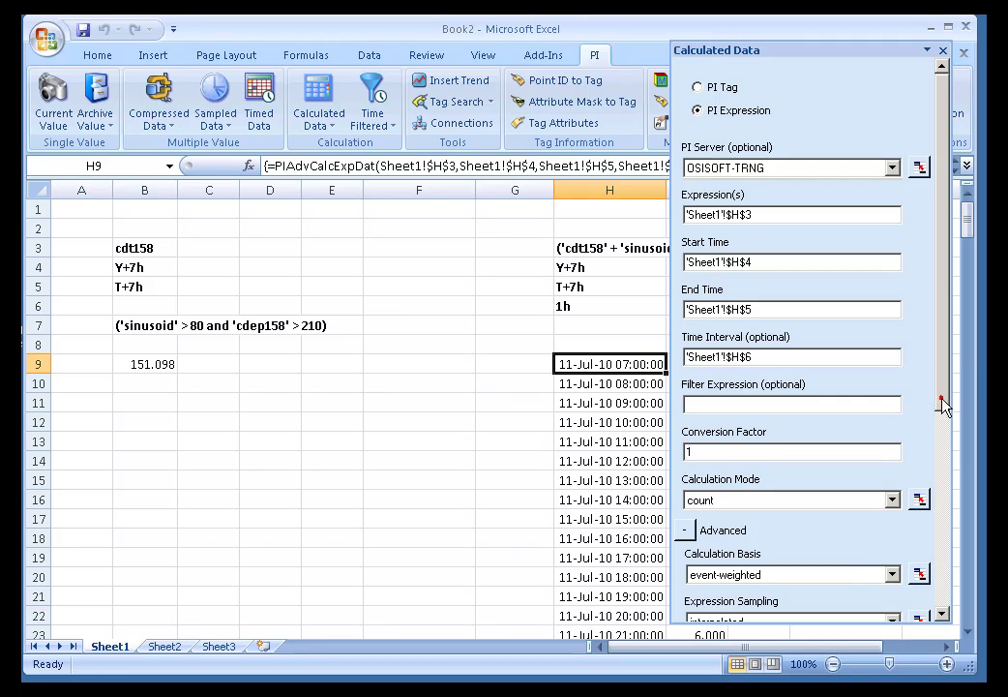
left_click_drag(943, 408, 940, 506)
left_click(701, 496)
type("5m")
left_click(947, 513)
left_click(727, 608)
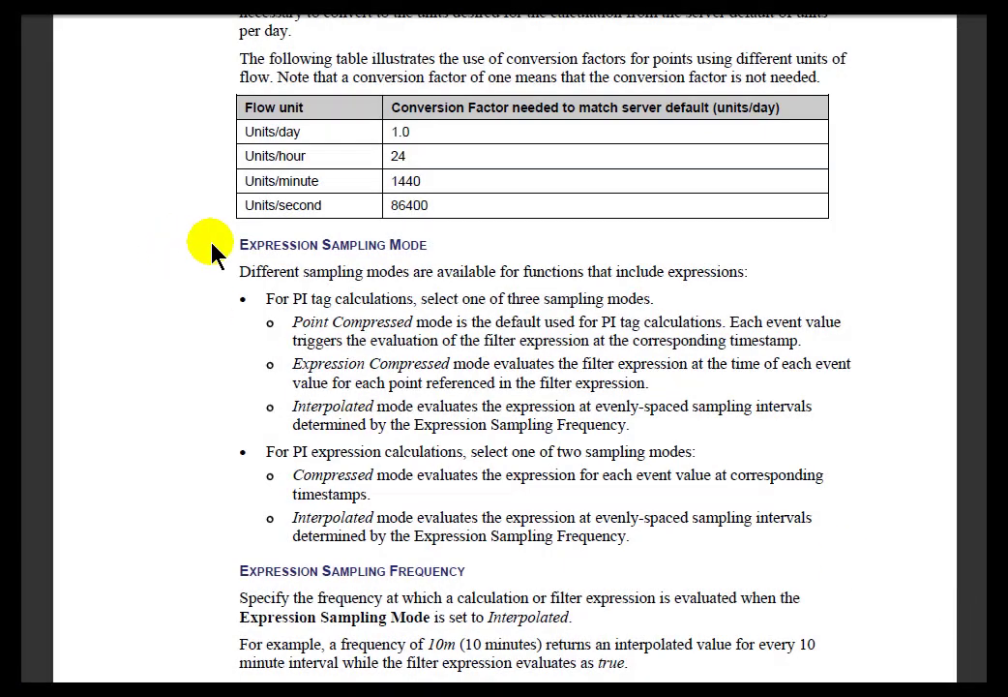
Step: Highlight the Expression Sampling Mode heading in the PI DataLink Online Help
left_click_drag(238, 245, 435, 241)
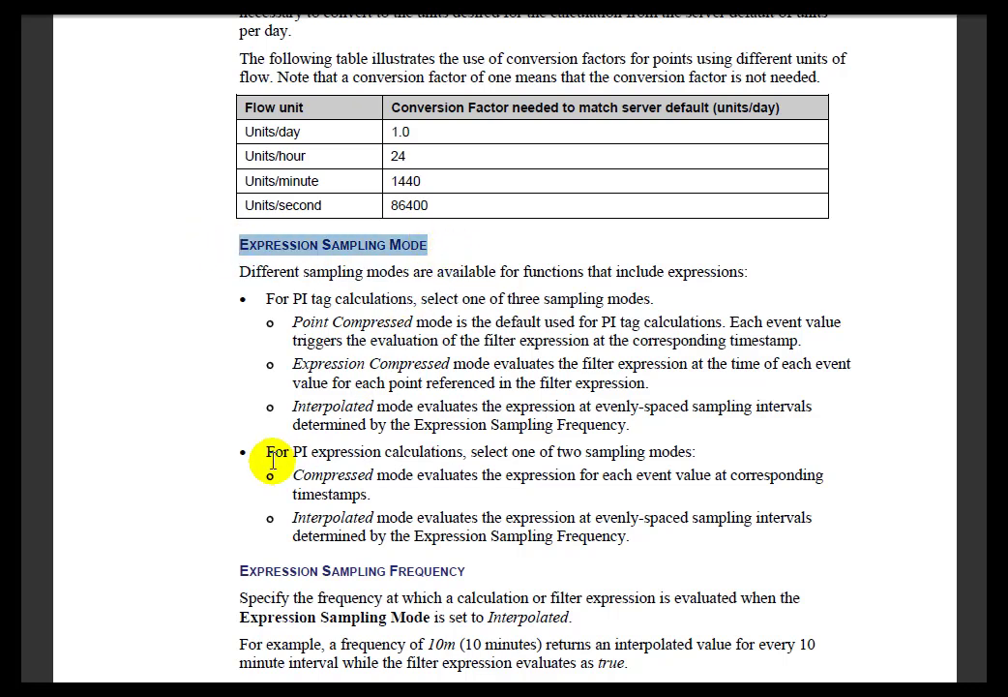